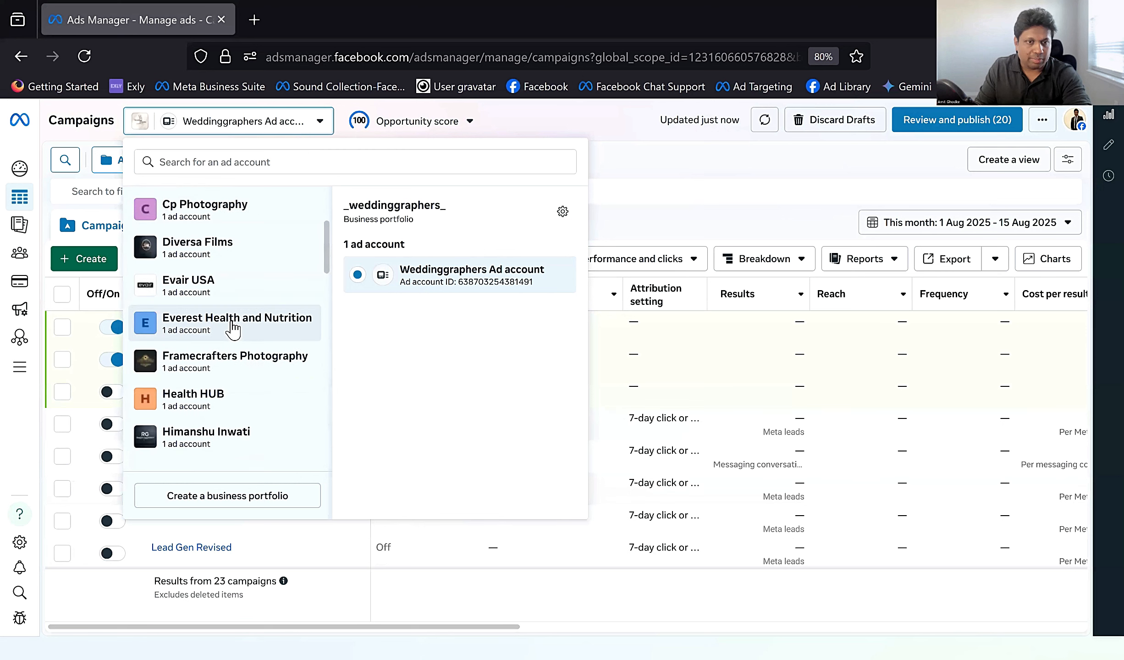
Step: Look through the list of business portfolios and their ad accounts
scroll(233, 330, "down", 6)
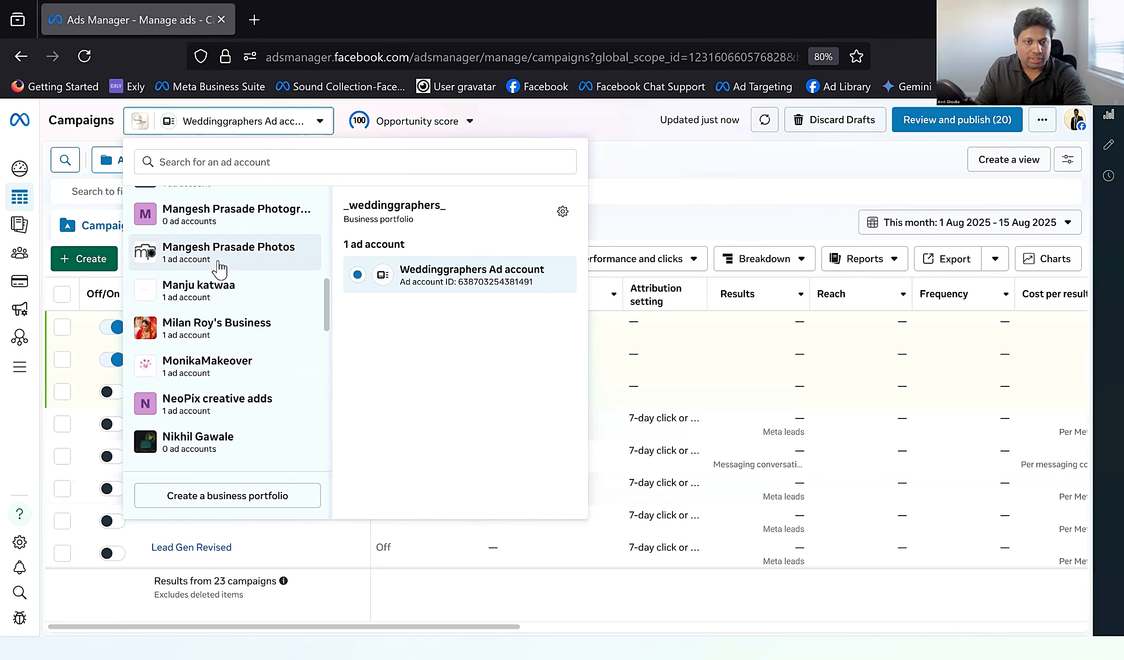
scroll(234, 322, "down", 4)
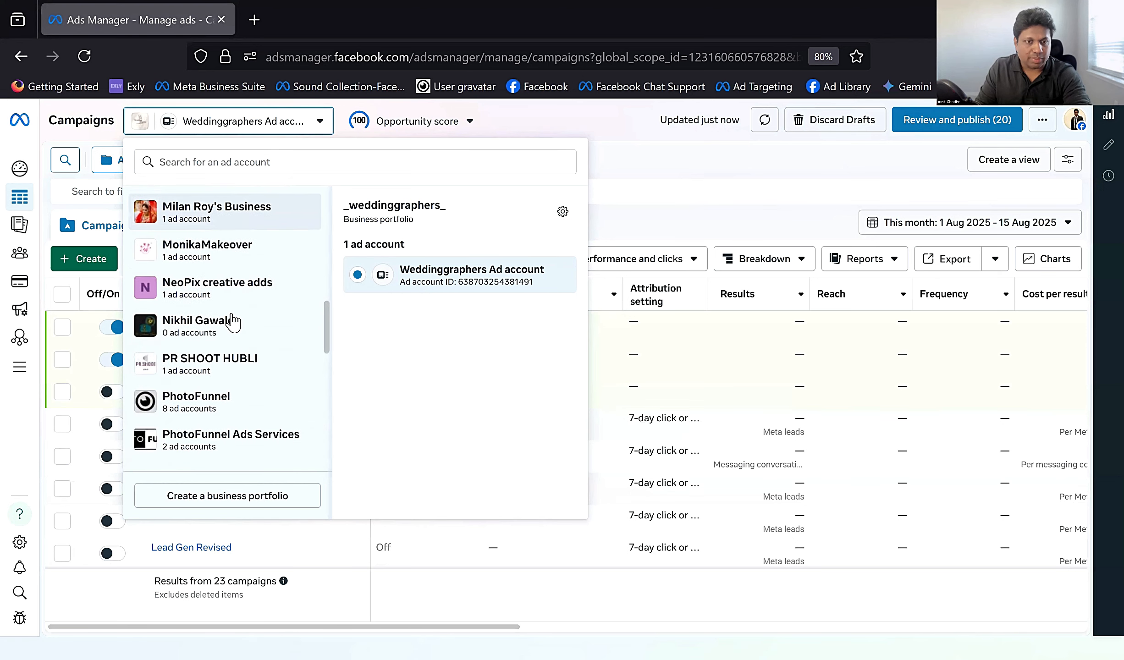
scroll(234, 322, "down", 3)
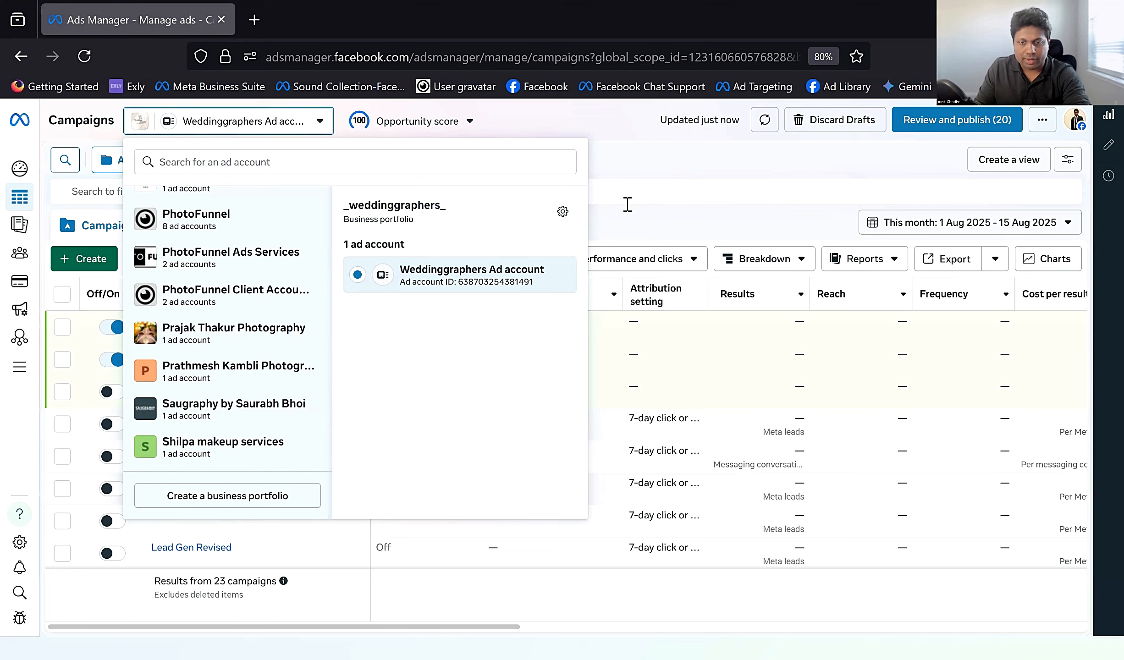
left_click(633, 186)
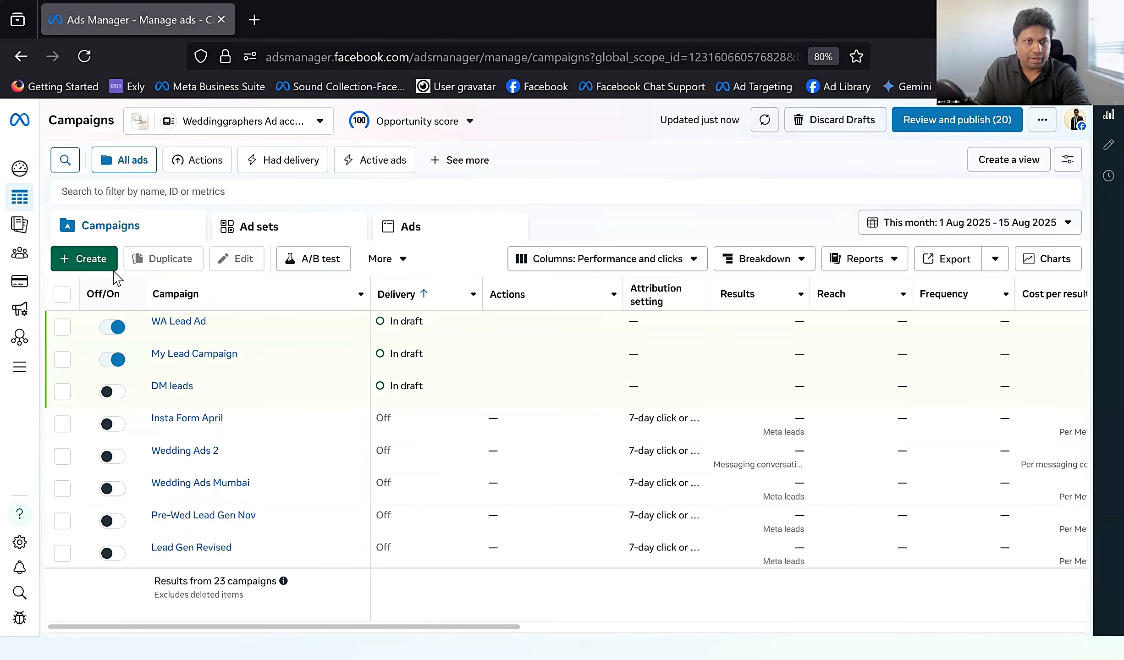
Step: Create a new campaign with the Leads objective, using the manual leads campaign setup
left_click(74, 259)
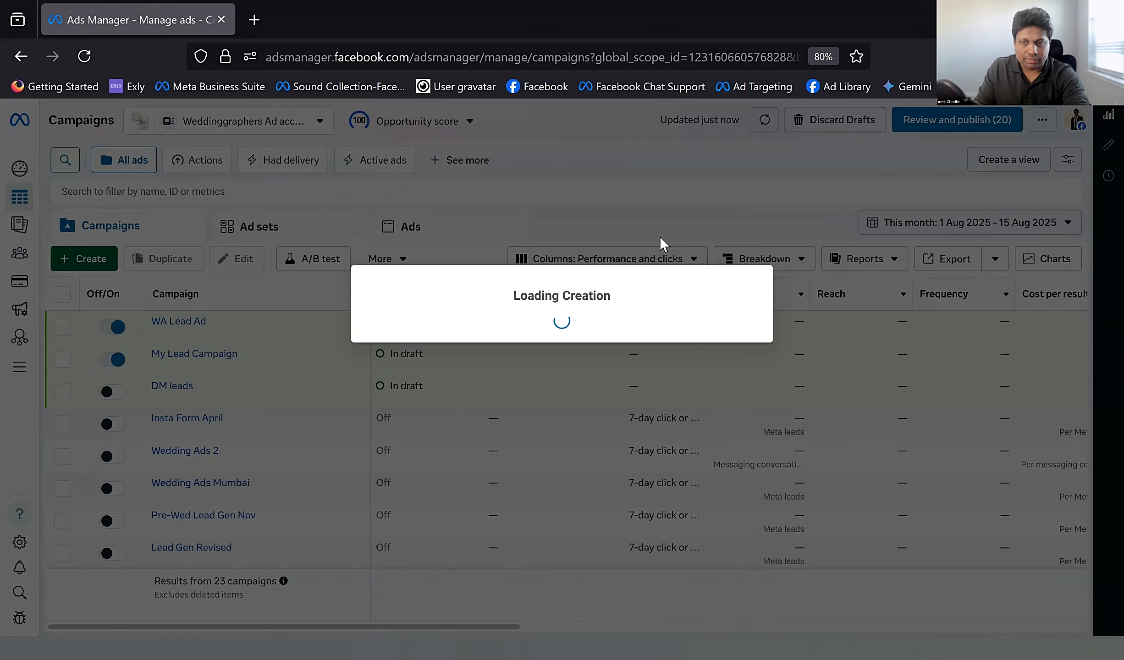
scroll(438, 403, "down", 1)
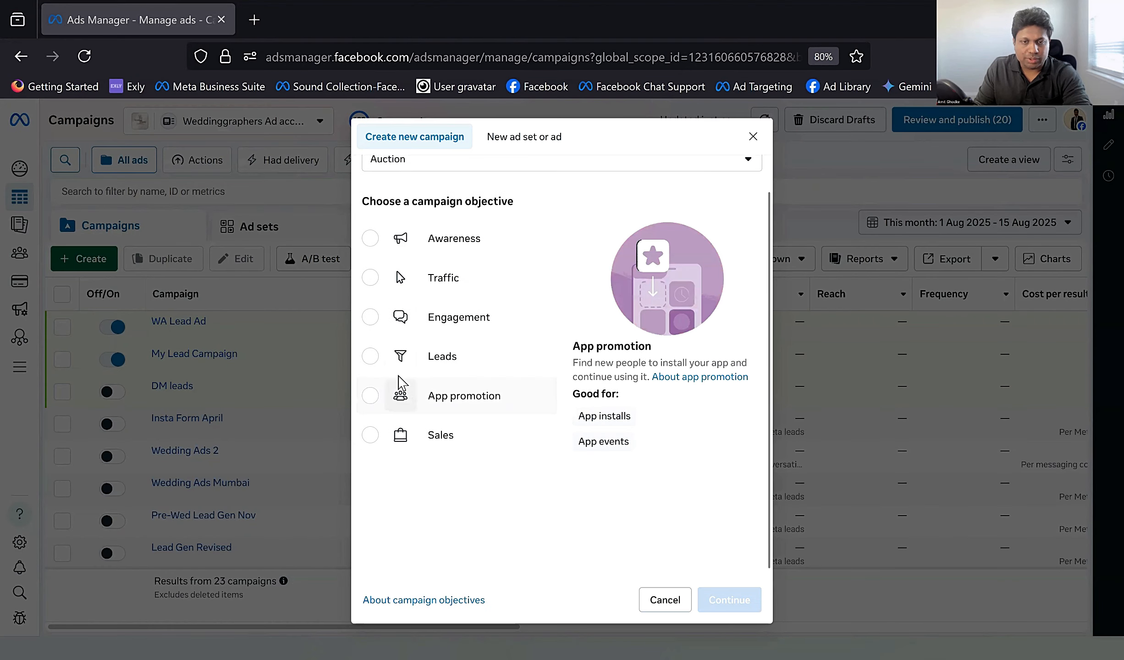
left_click(378, 362)
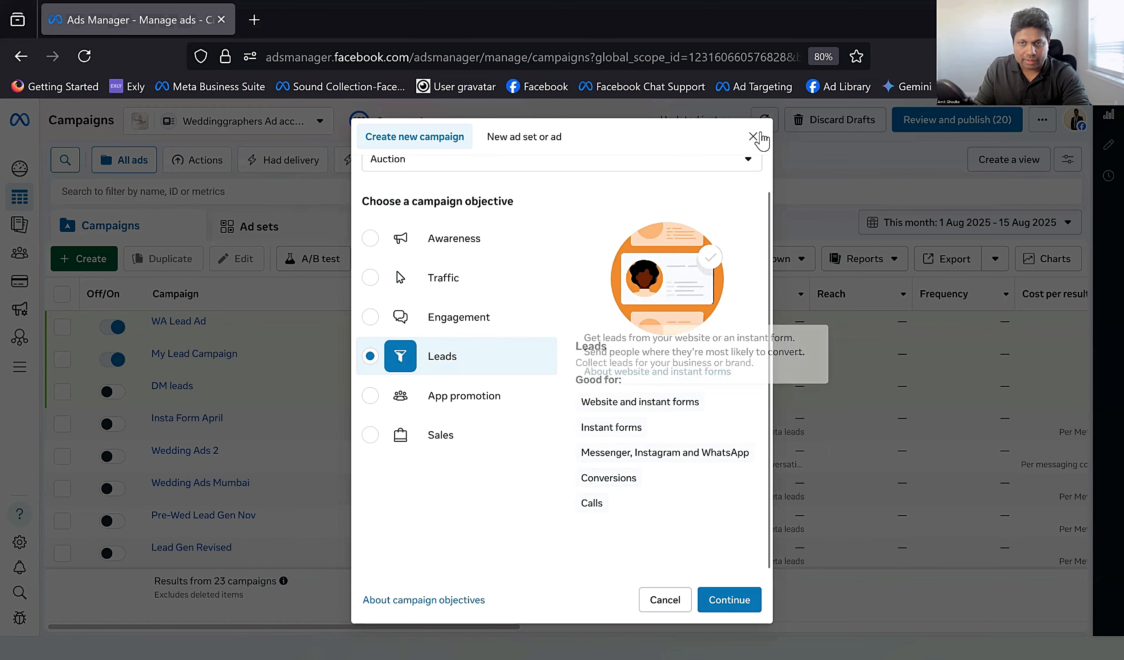
left_click(728, 600)
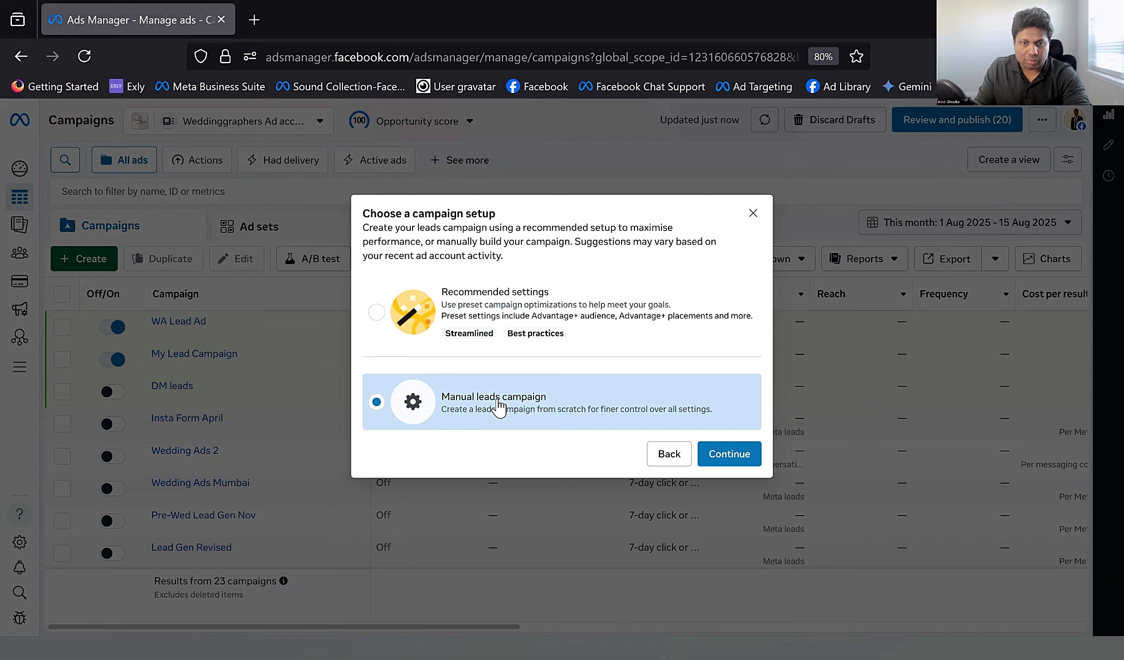
left_click(729, 457)
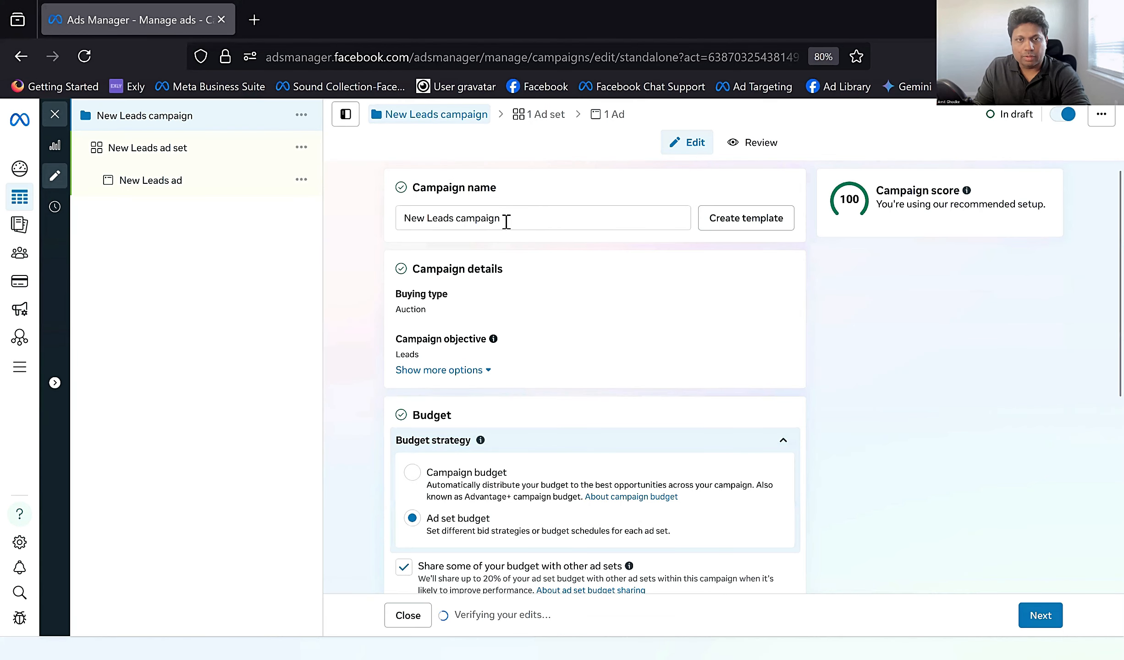
Step: Rename the campaign as Lead Ads and continue to its ad set settings
left_click_drag(526, 217, 379, 221)
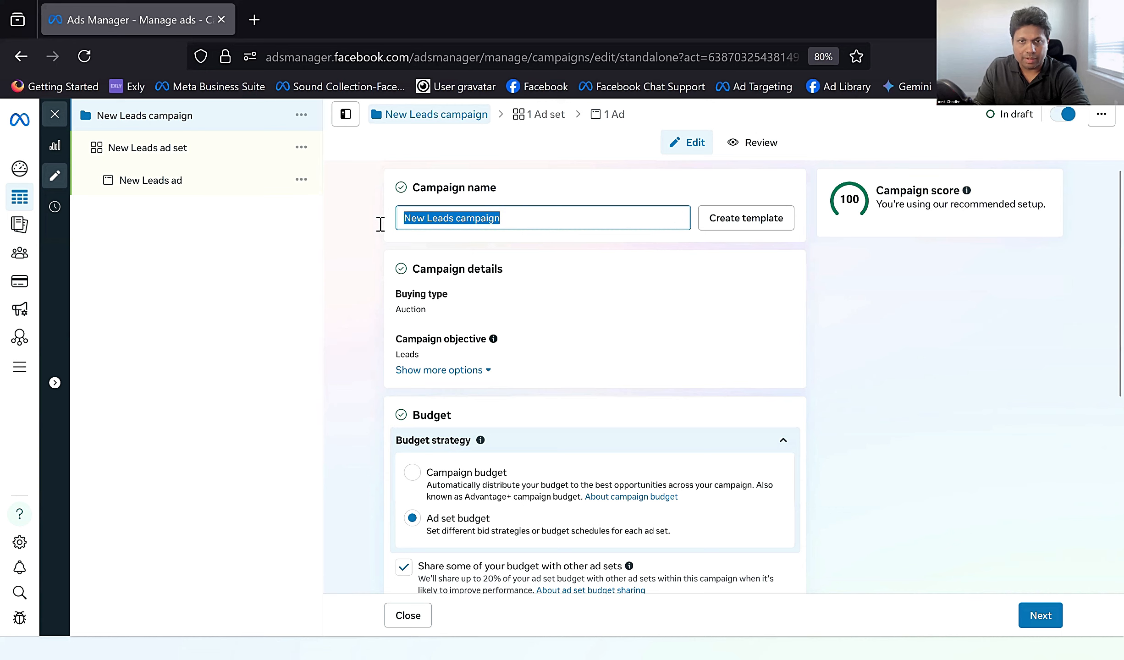
type("Lead Ads")
scroll(622, 500, "down", 5)
scroll(622, 502, "down", 2)
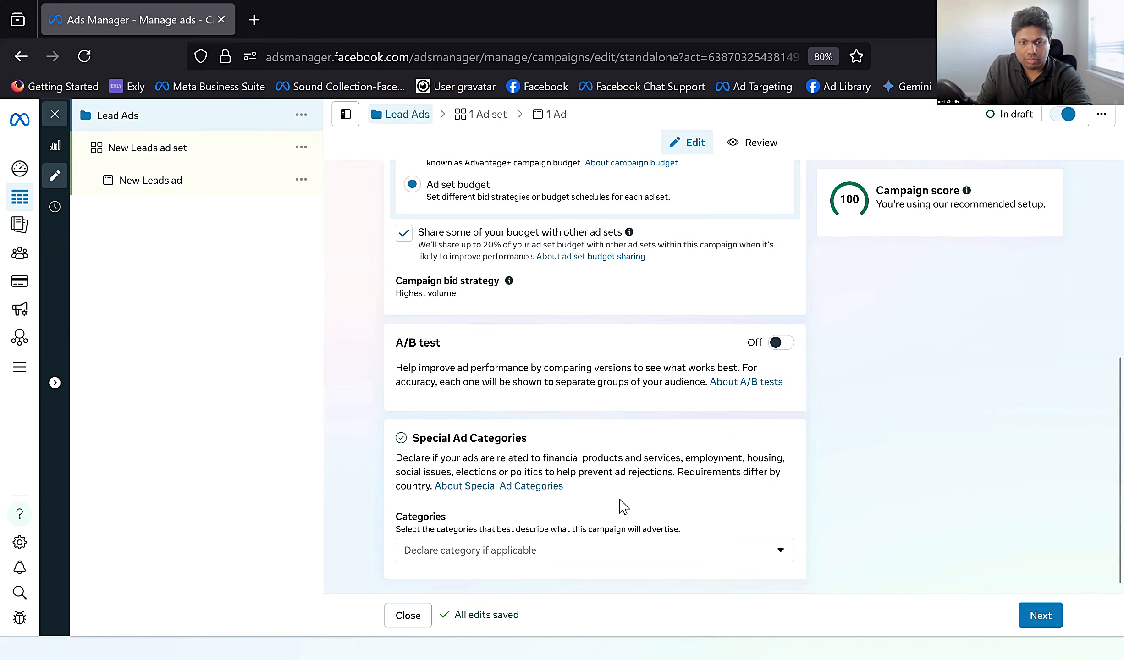
left_click(1038, 618)
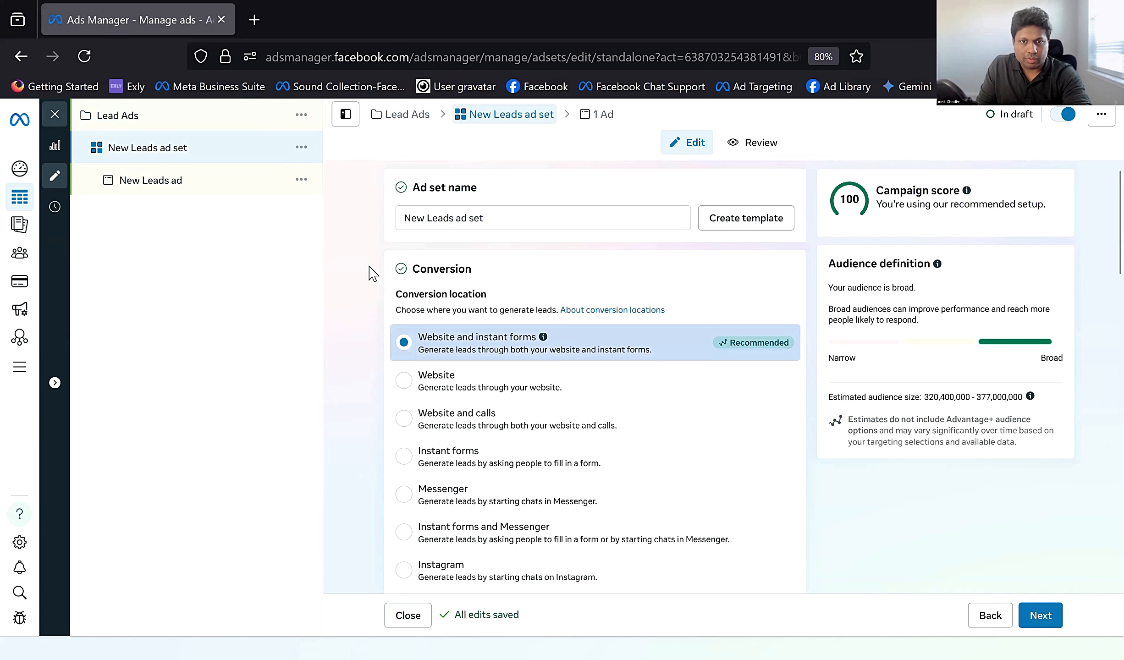
Step: Rename the ad set as WA Lead Ads and set its conversion location to WhatsApp
triple_click(493, 213)
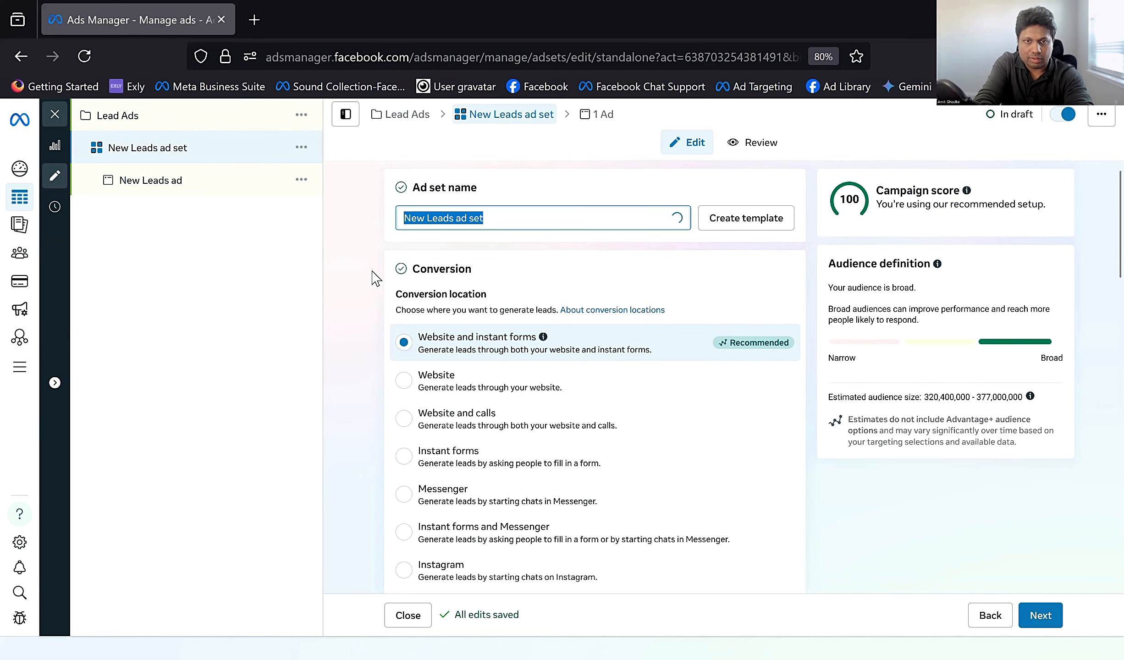
type("WA ")
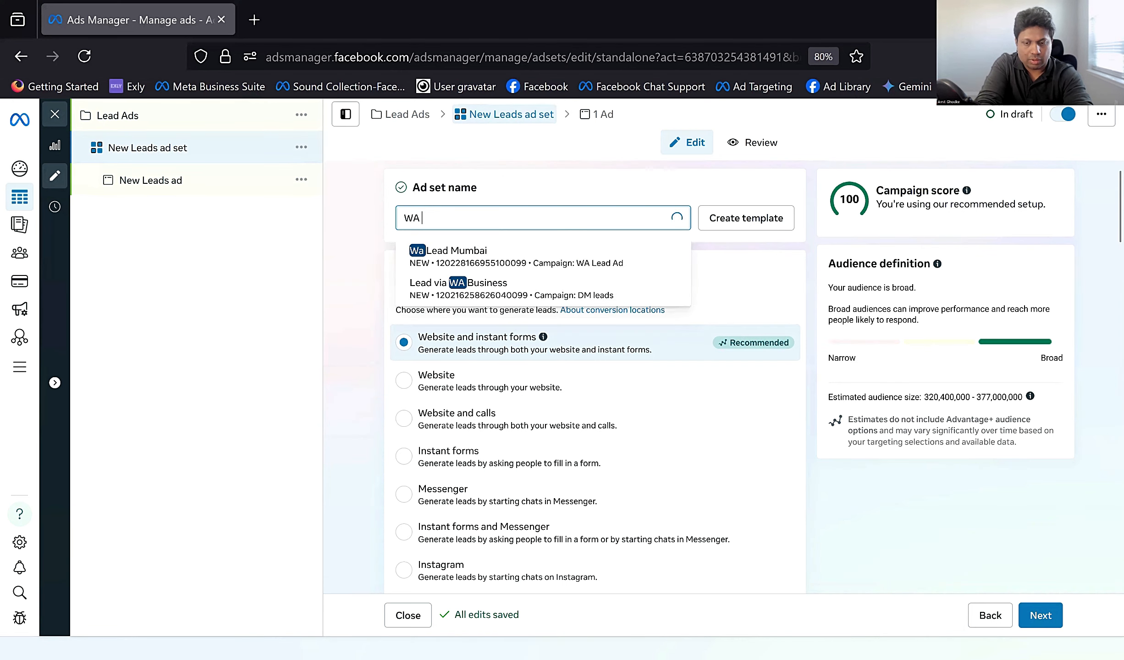
type("Lead Ads")
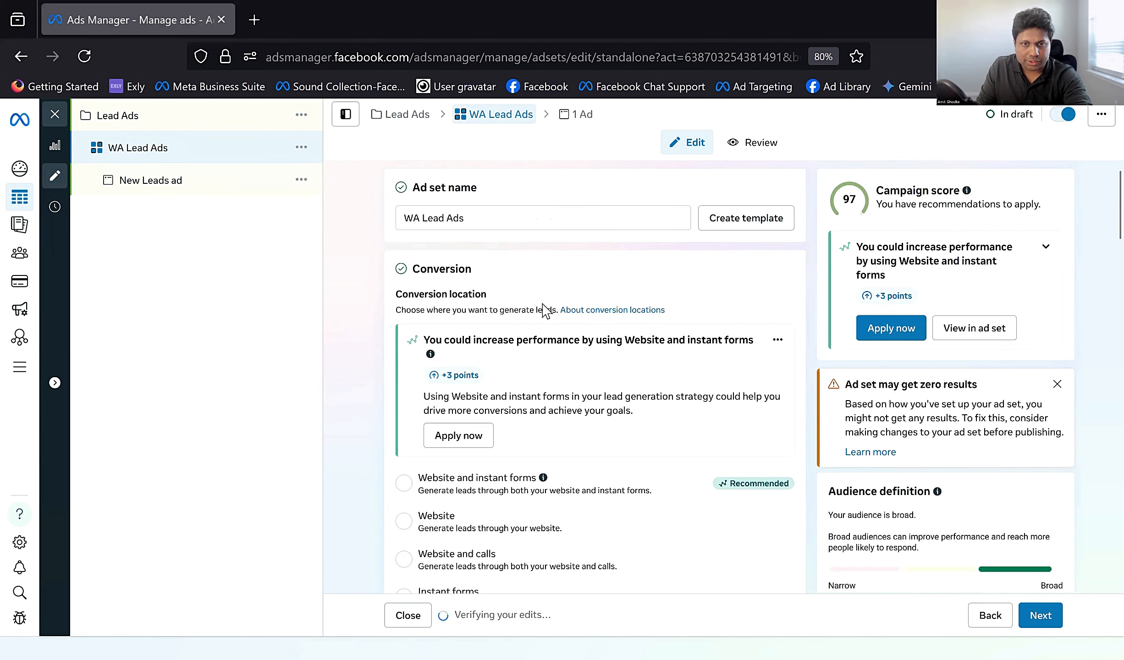
scroll(550, 317, "down", 3)
scroll(555, 326, "down", 3)
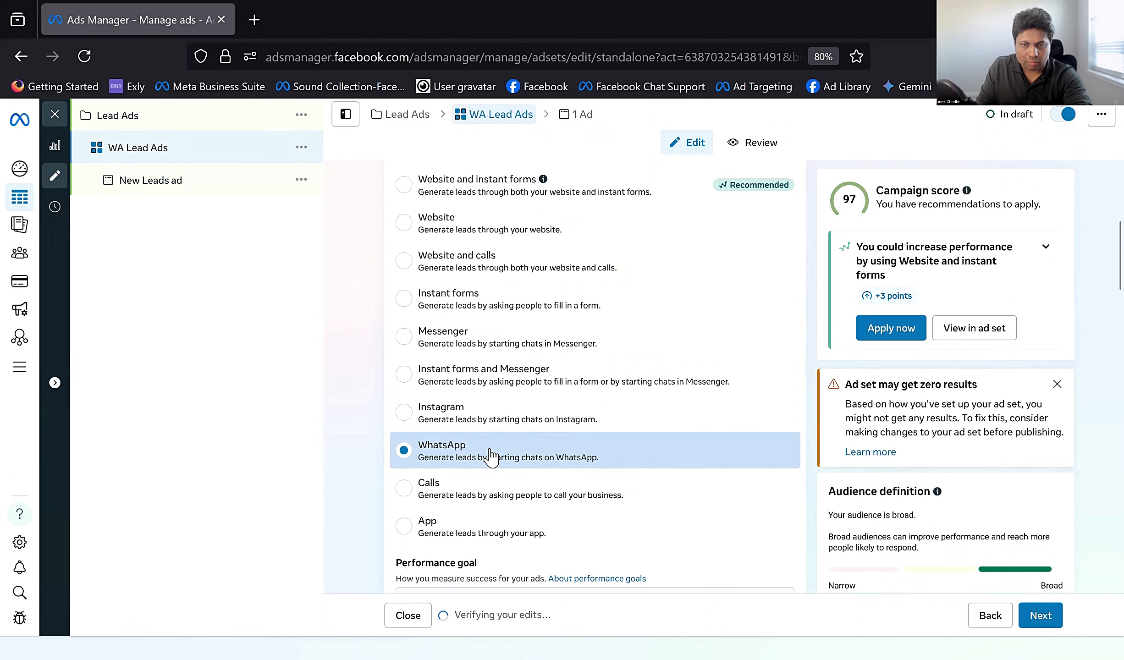
Step: Set the ad set's daily budget to ₹200
scroll(489, 454, "down", 7)
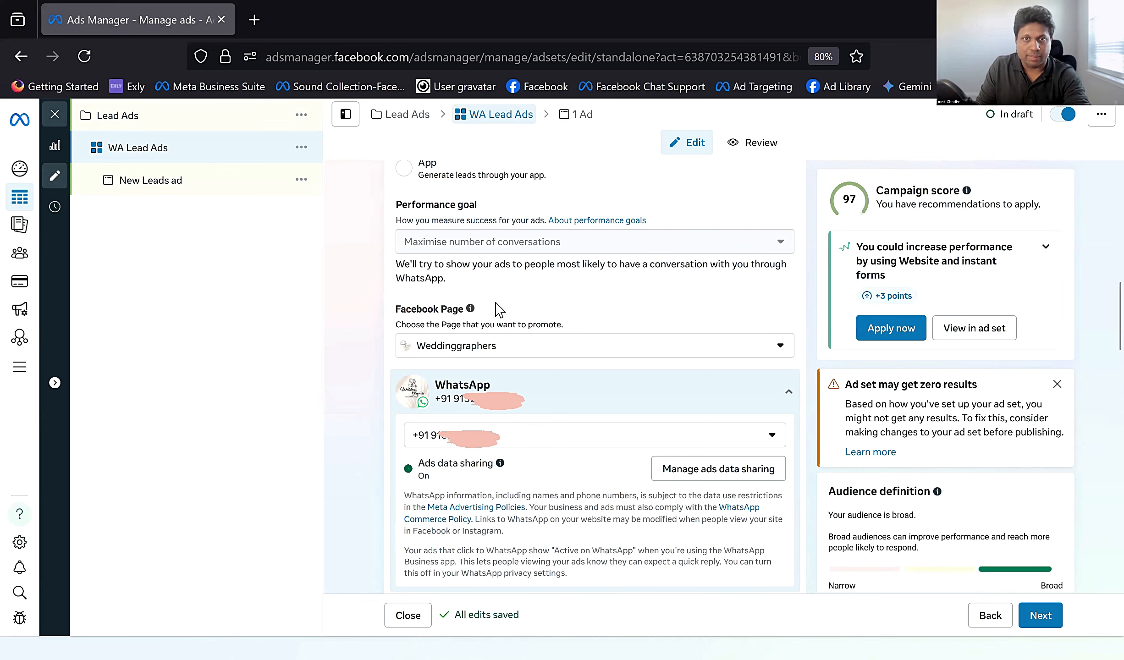
scroll(484, 364, "down", 10)
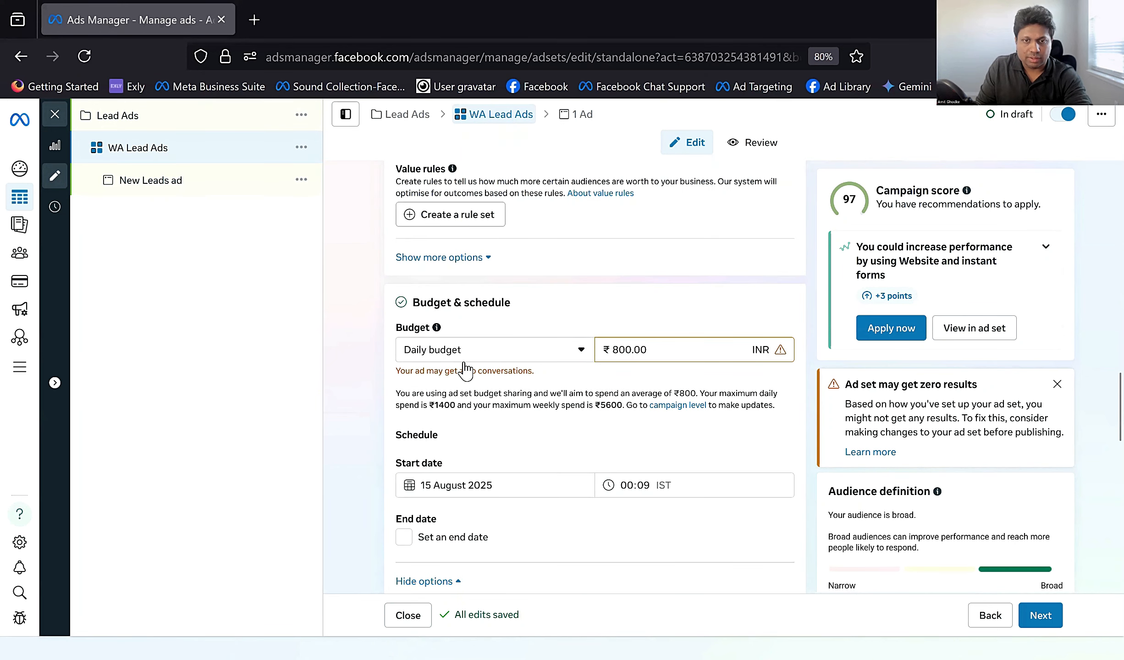
left_click(637, 350)
double_click(636, 351)
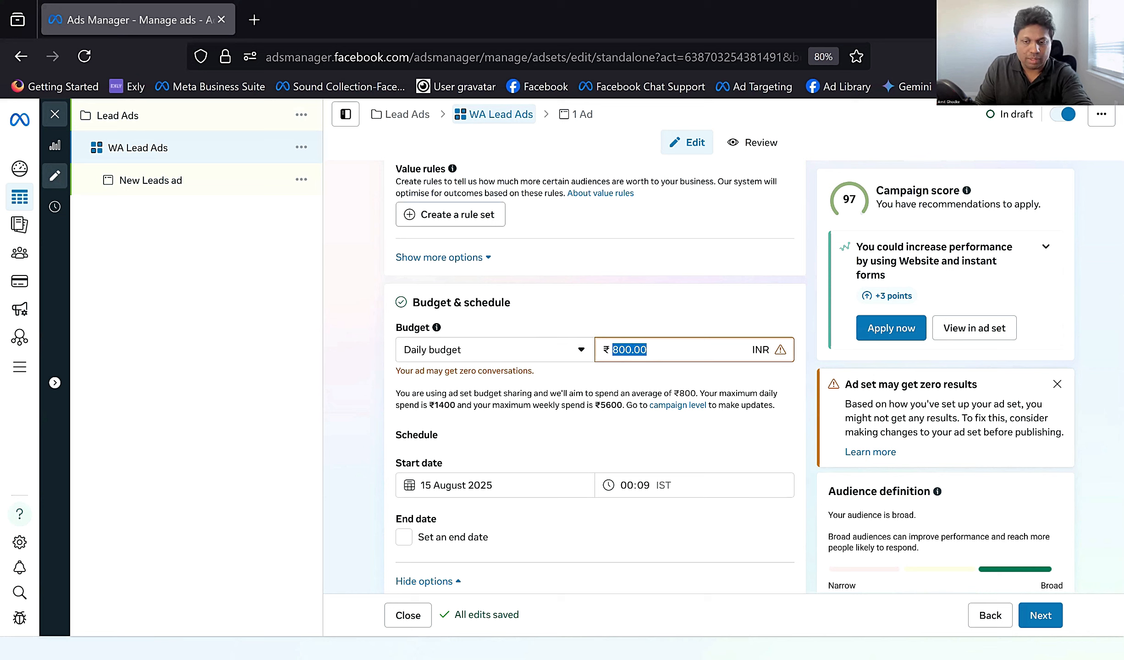
type("200")
Step: Check the ad set's schedule and open the included locations under Audience controls for editing
scroll(520, 373, "down", 3)
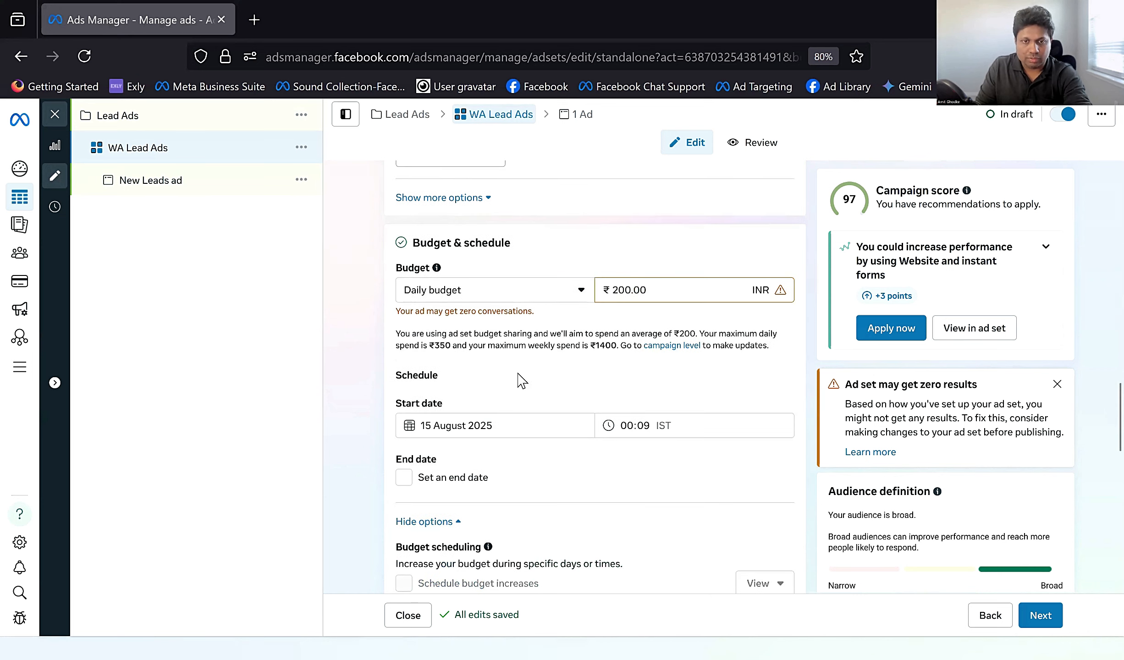
scroll(495, 367, "down", 3)
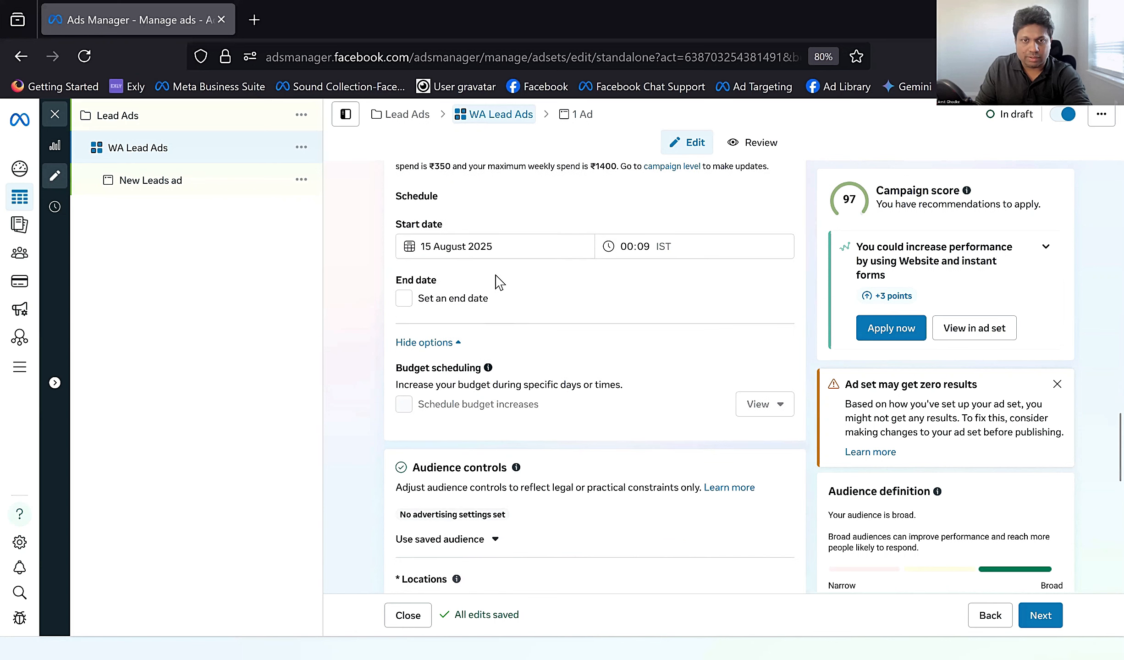
scroll(538, 304, "down", 1)
scroll(538, 304, "up", 1)
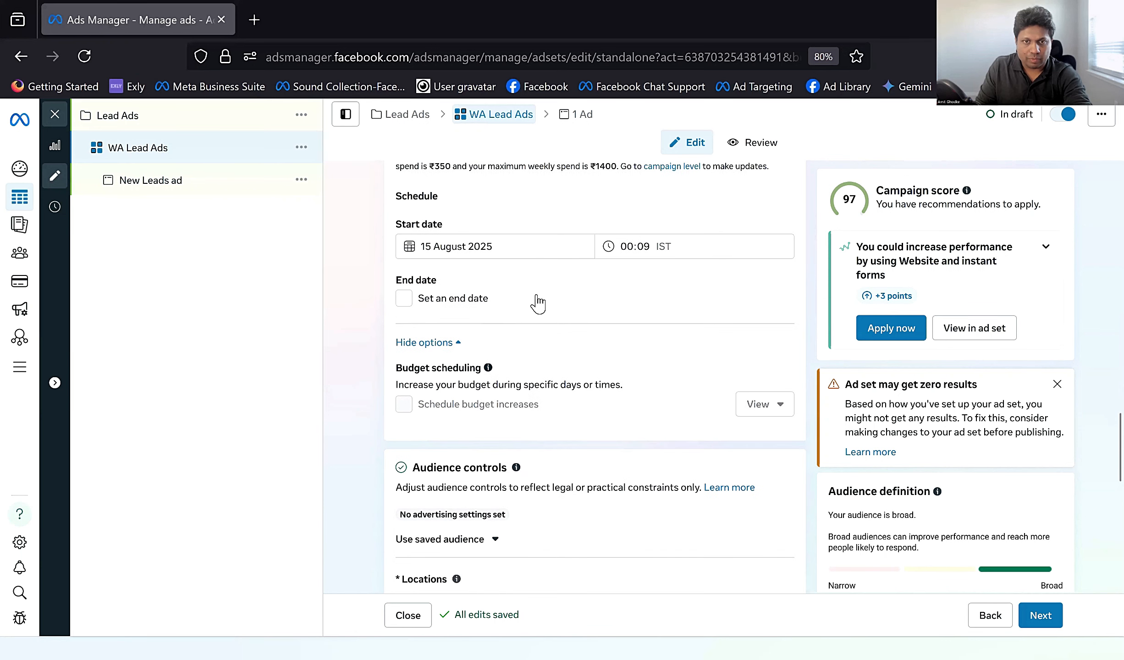
scroll(538, 304, "down", 4)
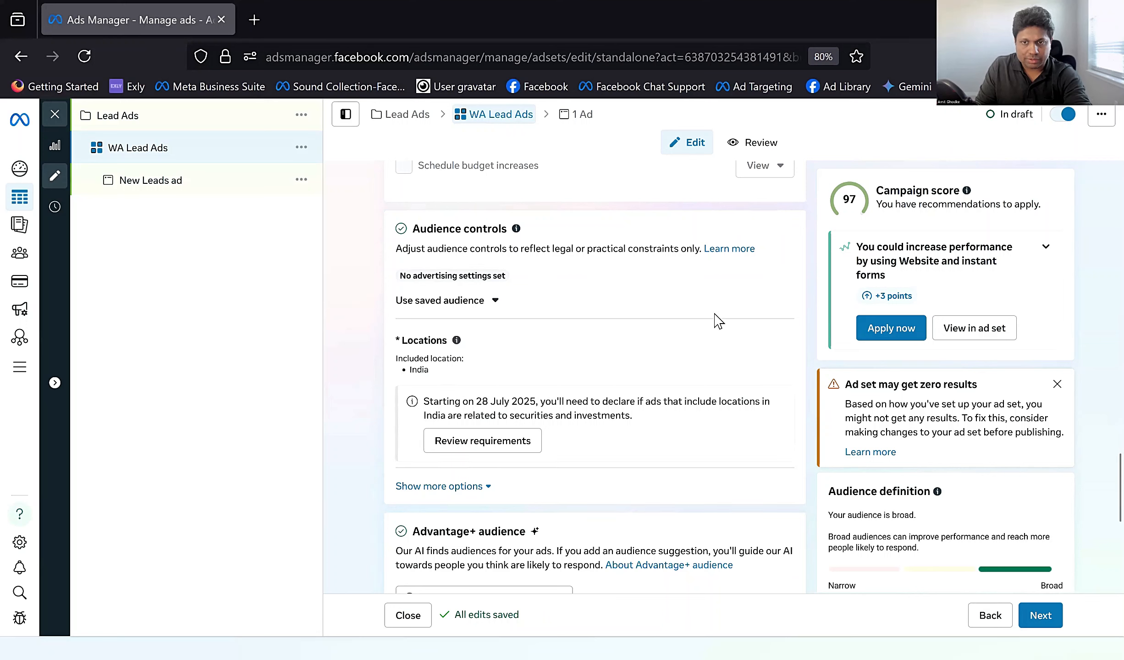
left_click(782, 351)
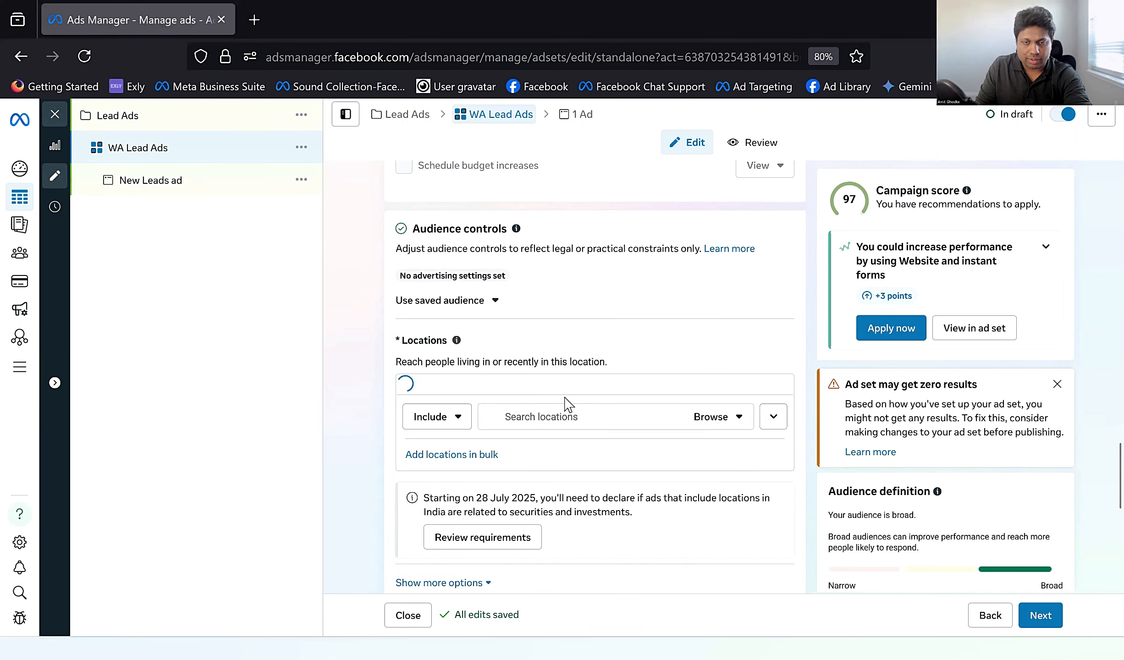
left_click(553, 467)
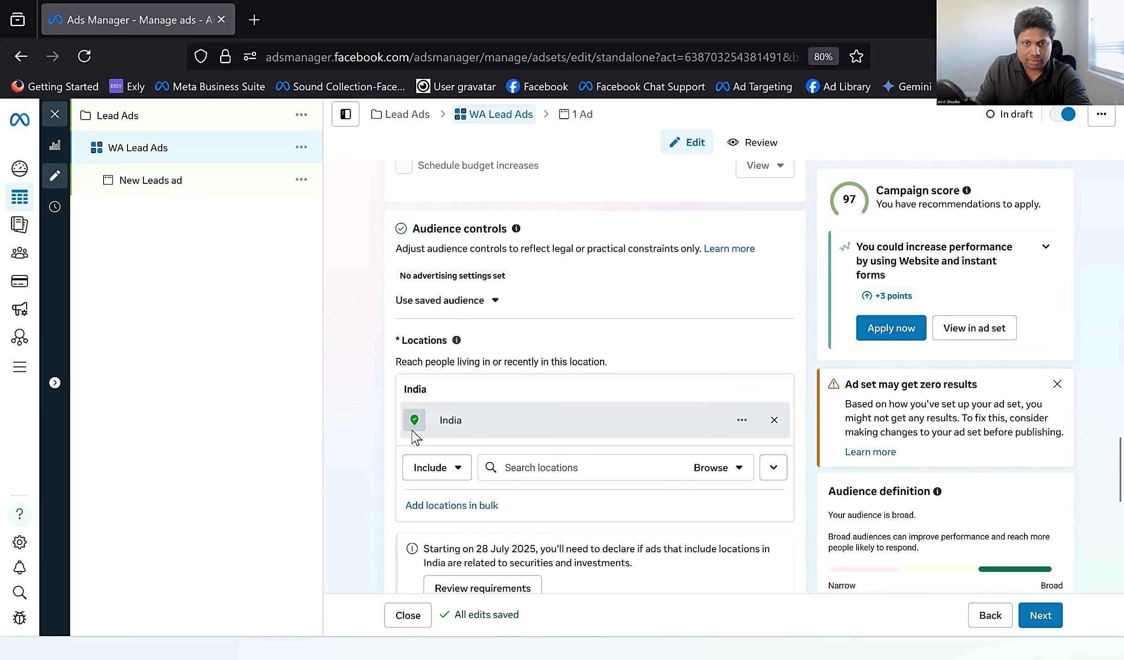
Step: Add an Advantage+ audience suggestion with an age range of 25 to 53
scroll(414, 435, "down", 4)
scroll(414, 434, "down", 4)
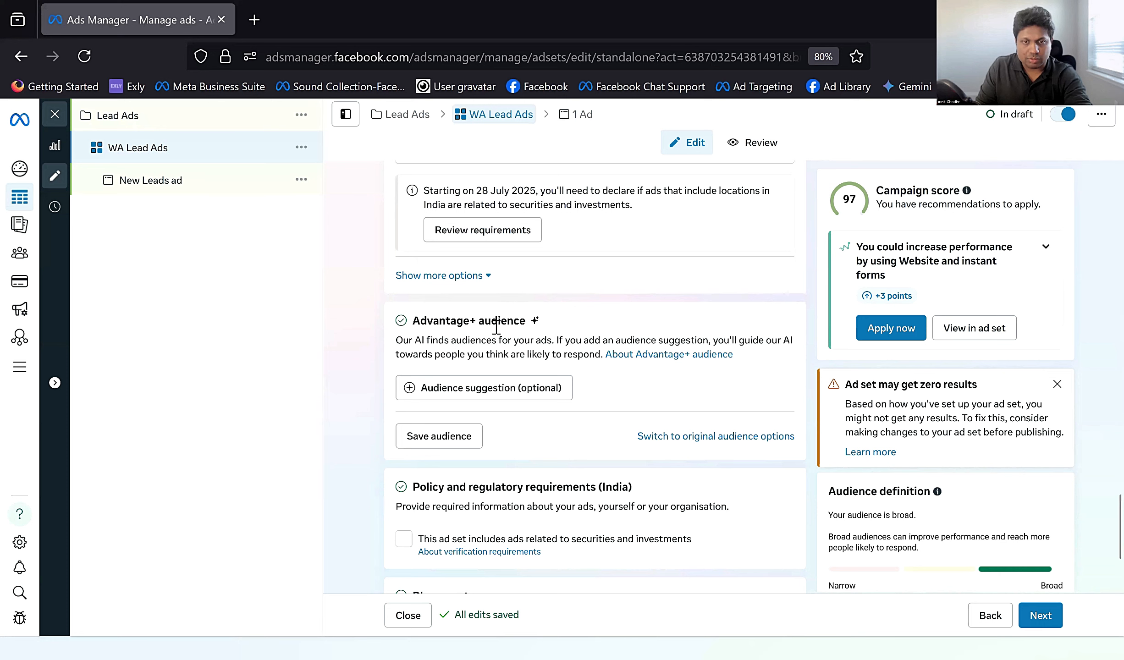
left_click(420, 389)
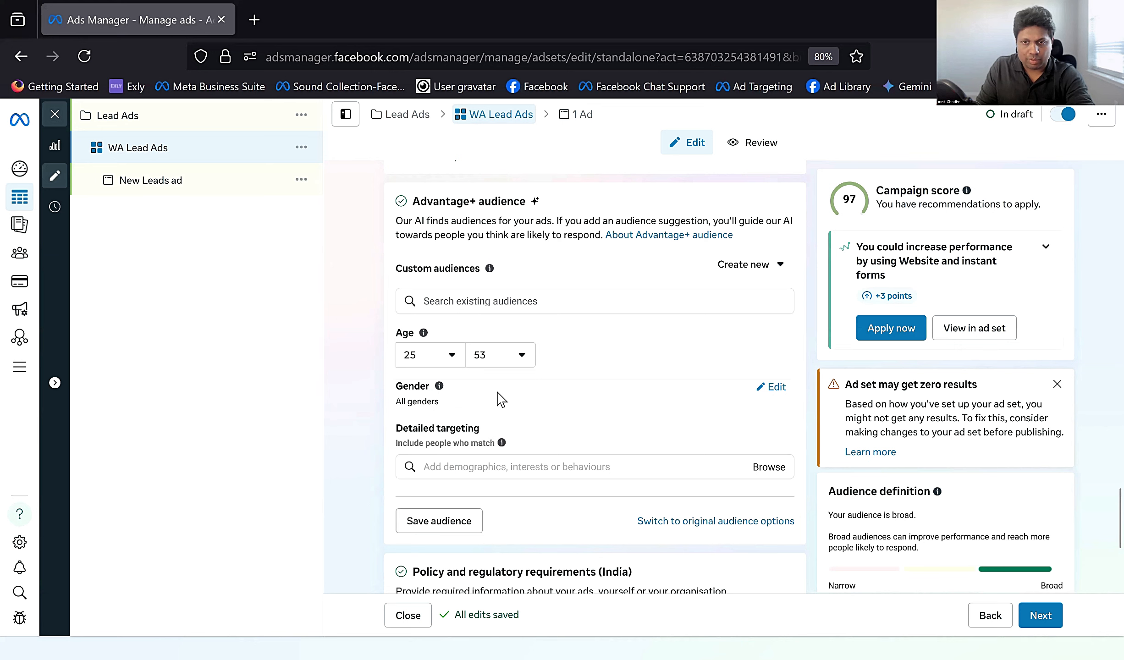
scroll(569, 417, "down", 1)
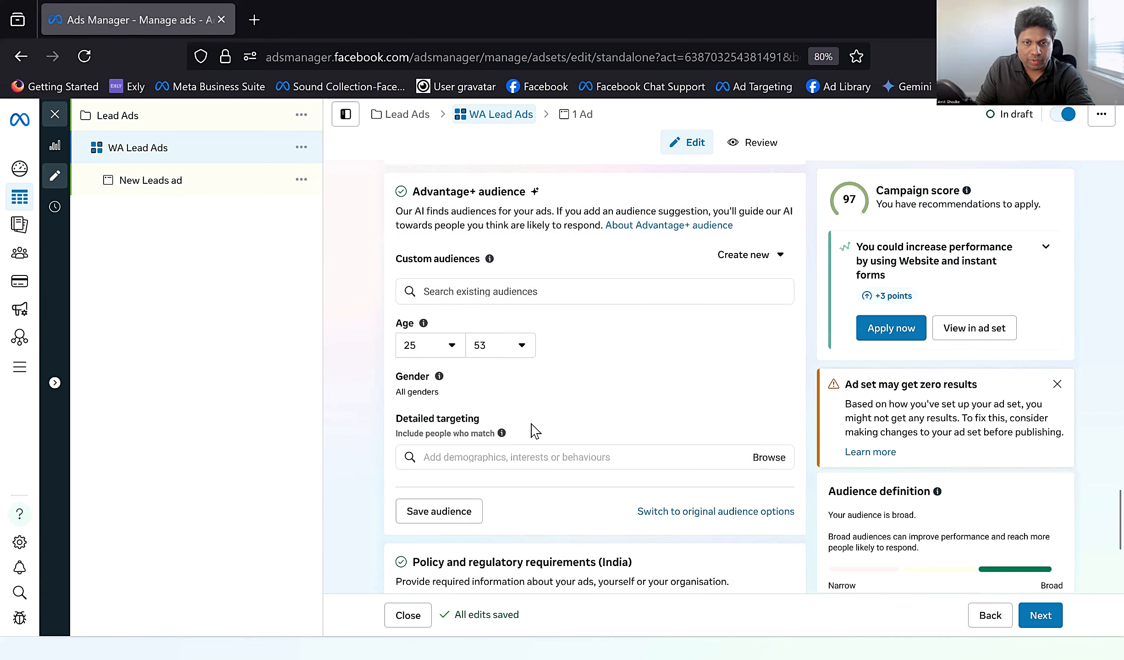
Step: Search detailed targeting for "wedding" and add the interests Wedding cake (weddings) and Wedding ring (weddings)
left_click(534, 410)
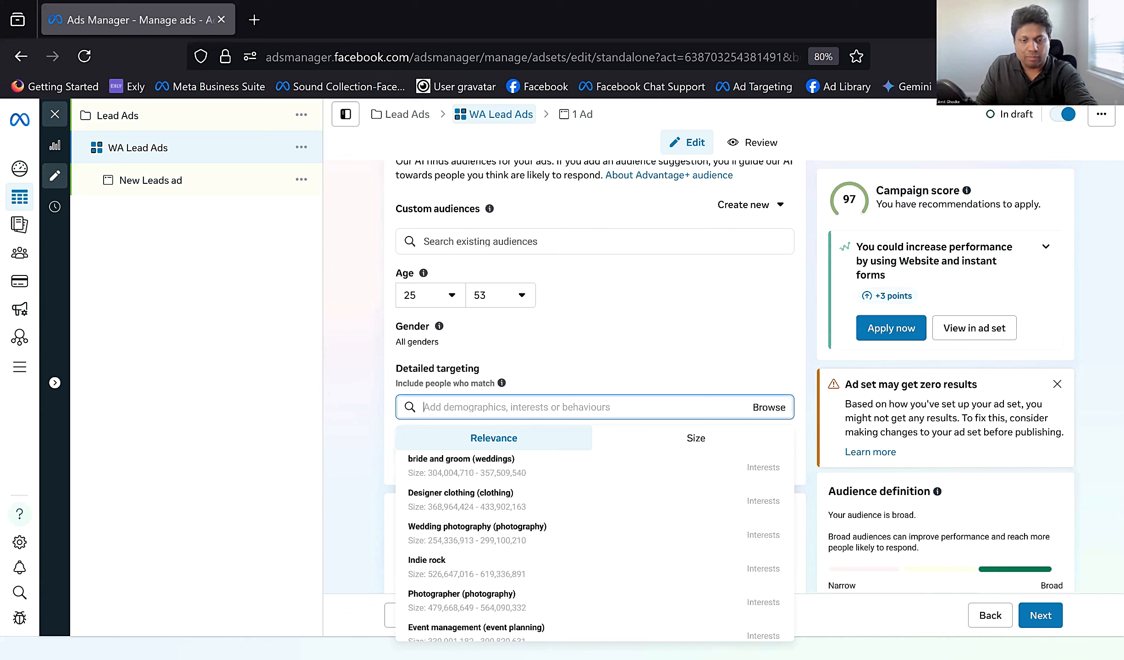
type("wedding")
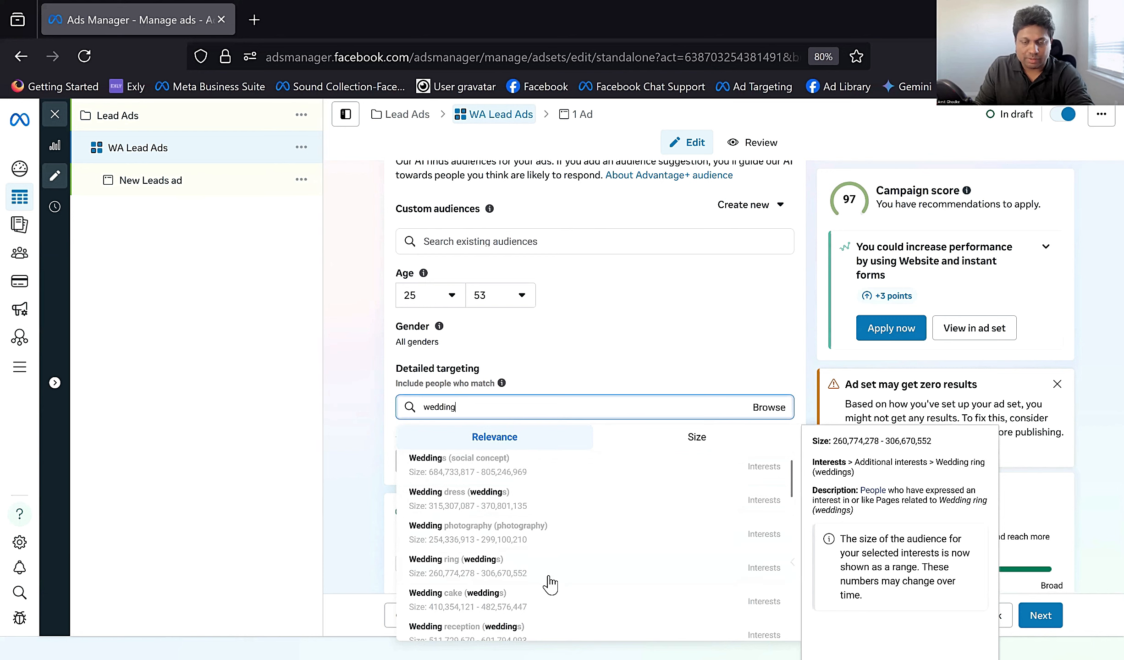
left_click(482, 500)
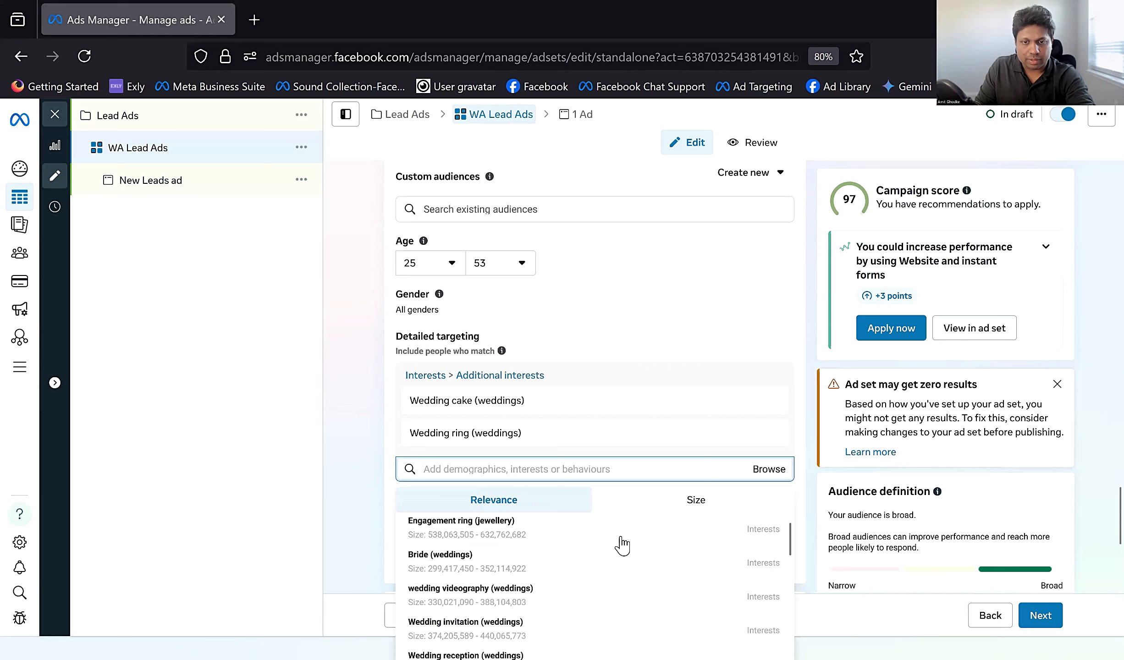
left_click(482, 475)
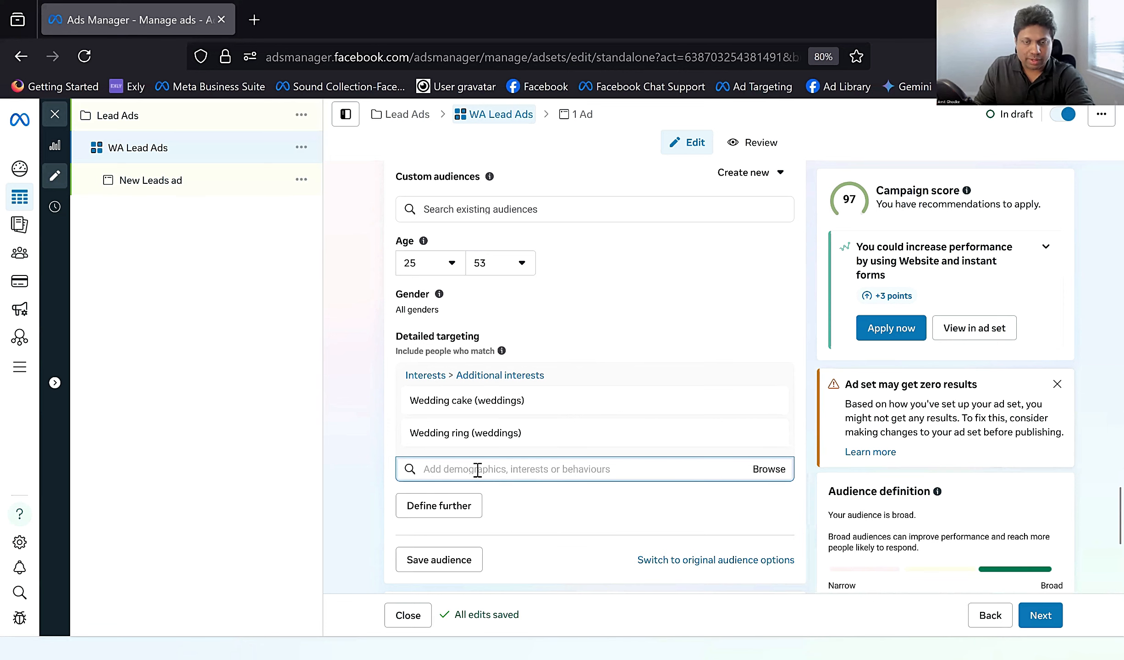
Step: Declare in the India policy requirements that the ad set includes ads related to securities and investments
scroll(397, 365, "down", 3)
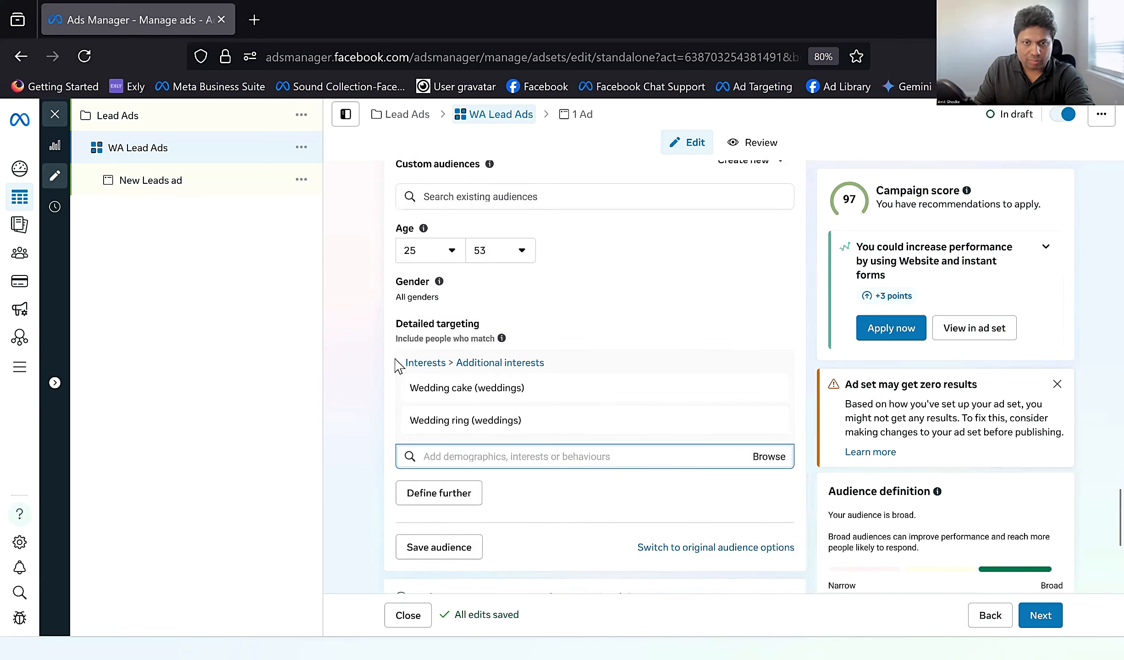
scroll(397, 364, "down", 4)
scroll(397, 367, "up", 6)
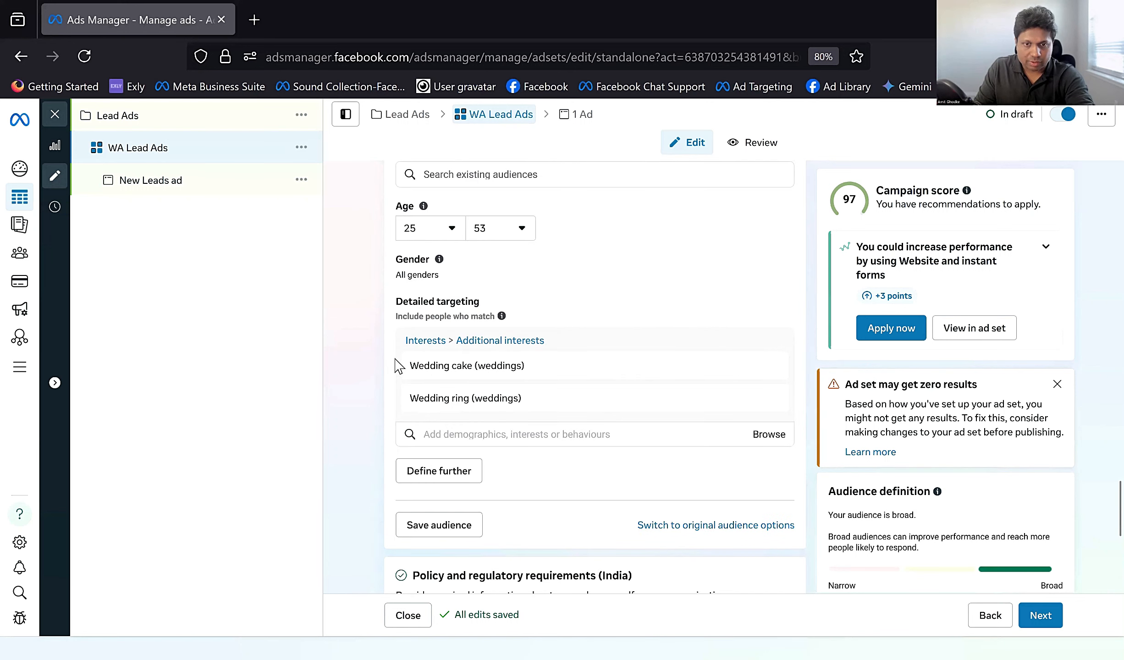
scroll(403, 366, "down", 6)
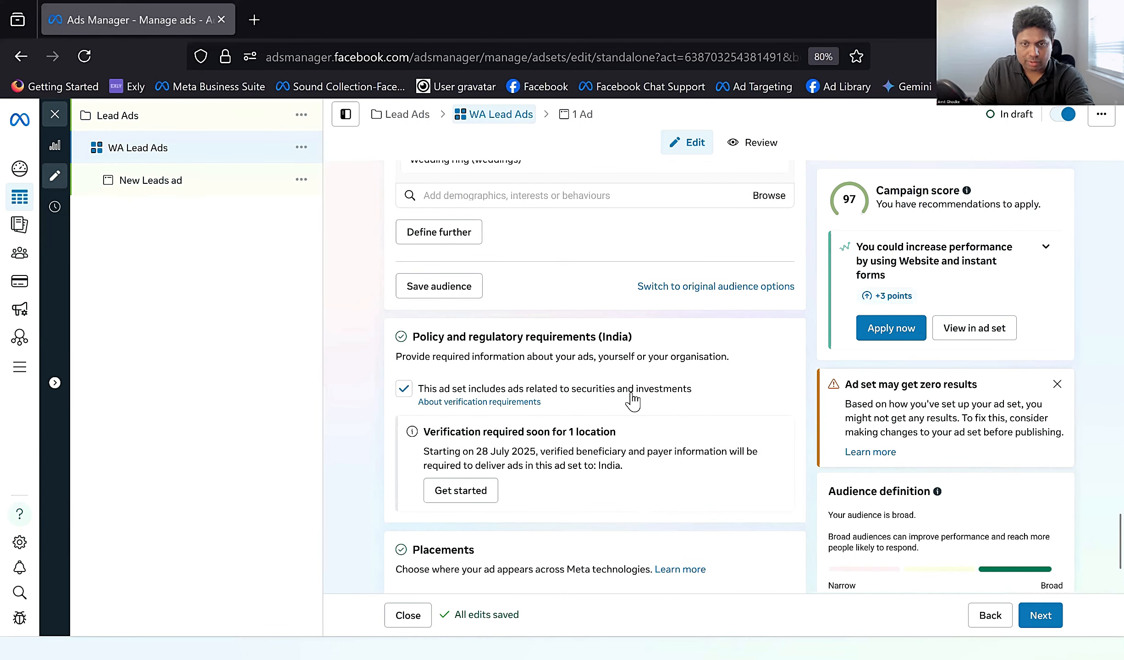
Step: Open the ad set's placements for editing and switch them from Advantage+ to manual placements
scroll(571, 356, "down", 3)
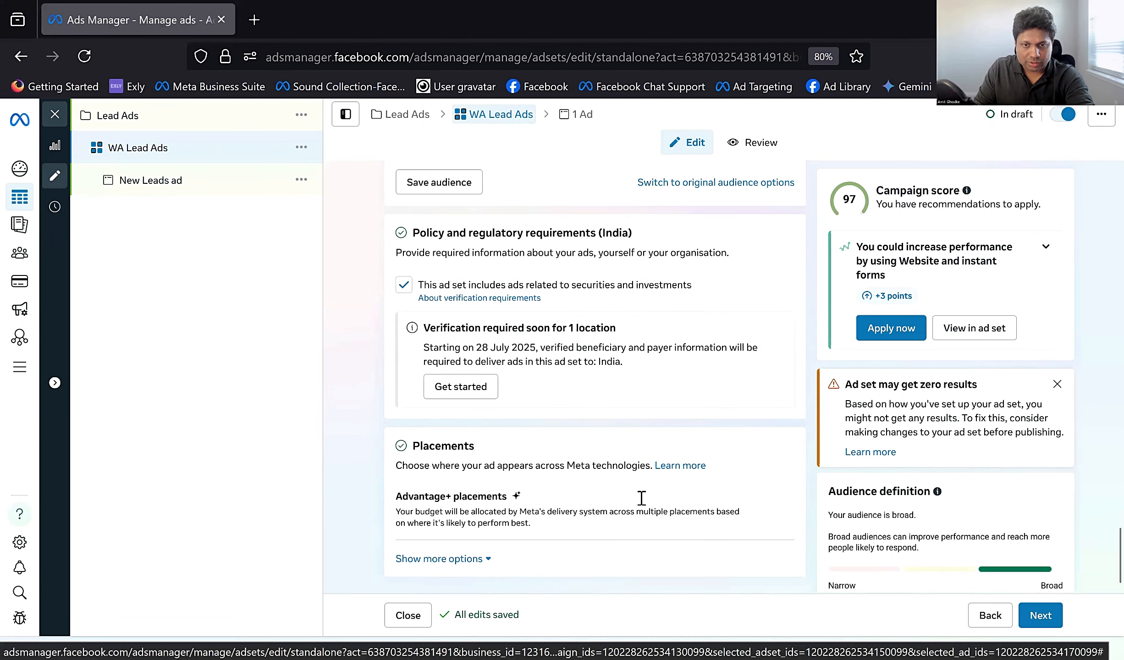
mouse_move(728, 497)
left_click(776, 498)
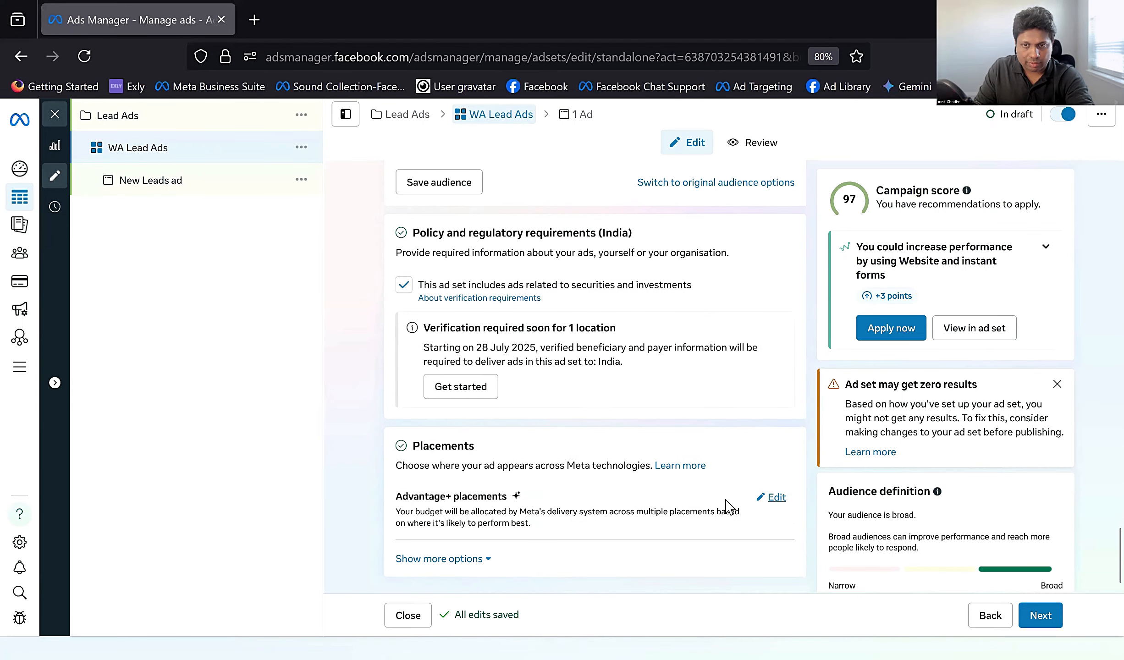
scroll(527, 506, "down", 2)
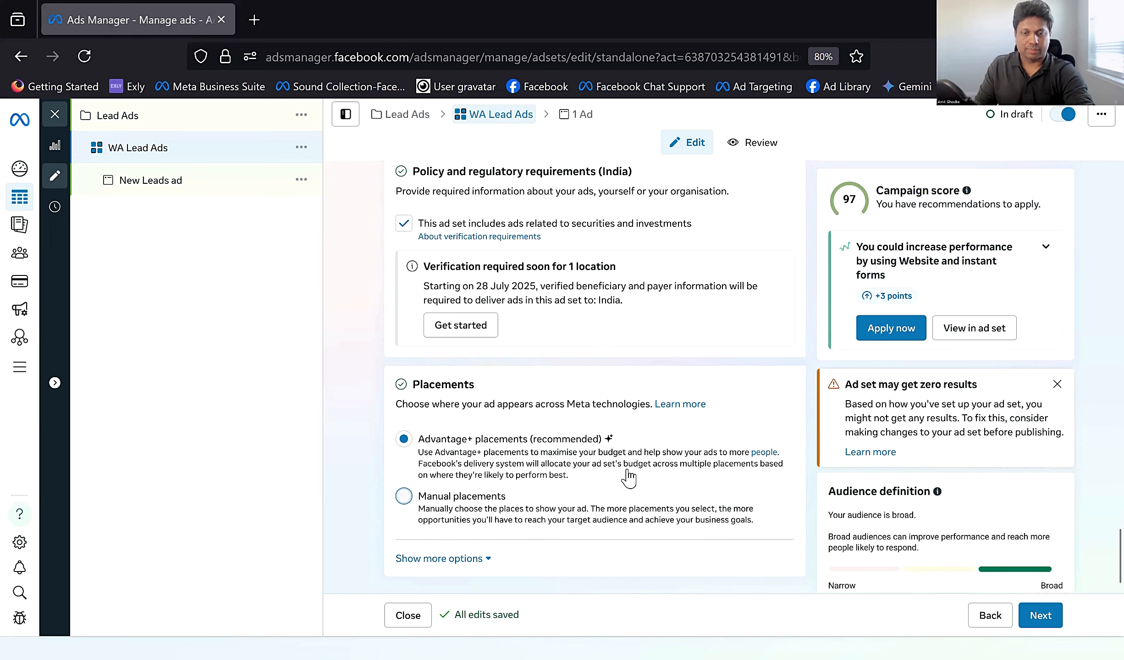
left_click(628, 509)
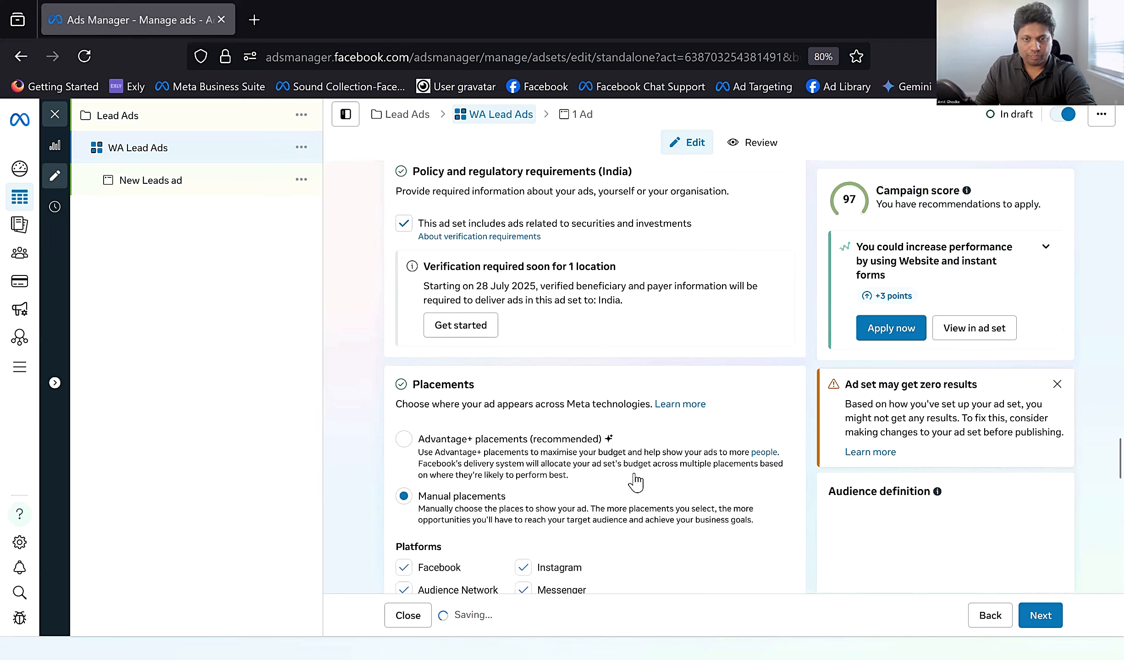
Step: Exclude Audience Network and Messenger from the placement platforms, keeping Facebook and Instagram, and continue to the ad level
scroll(642, 482, "down", 4)
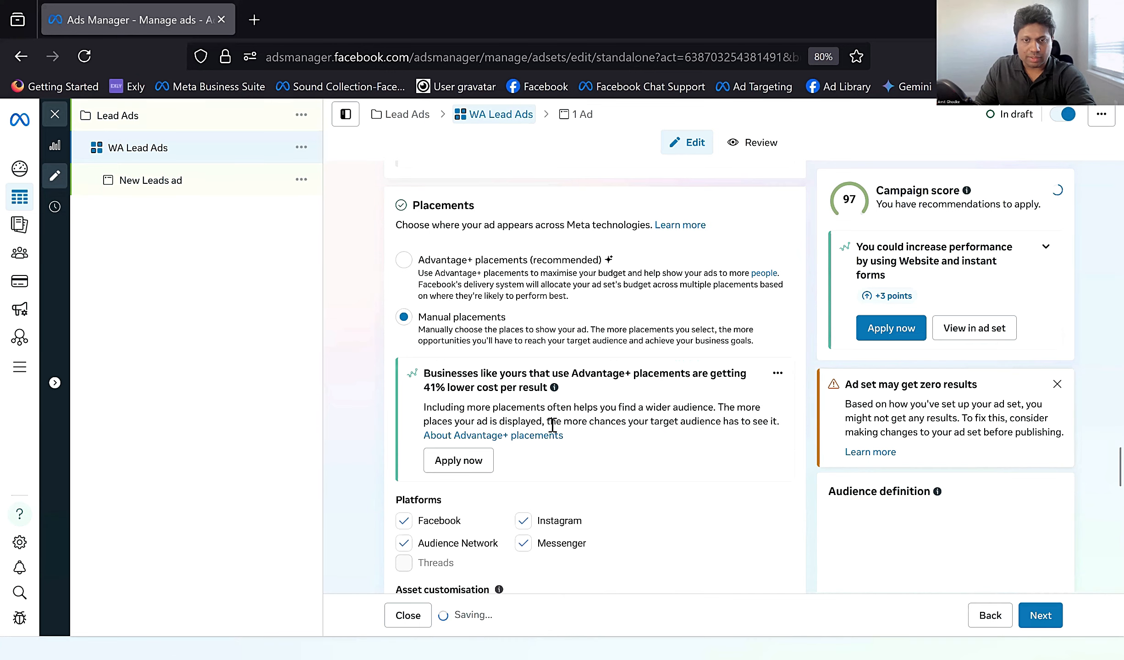
scroll(417, 460, "down", 3)
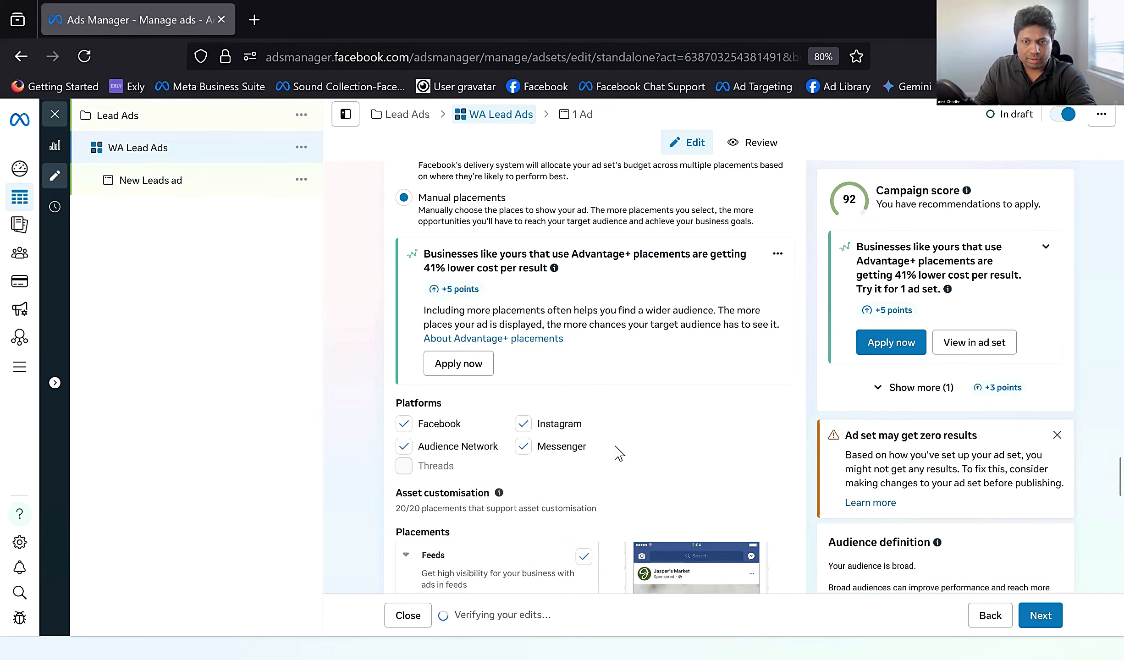
scroll(618, 452, "down", 4)
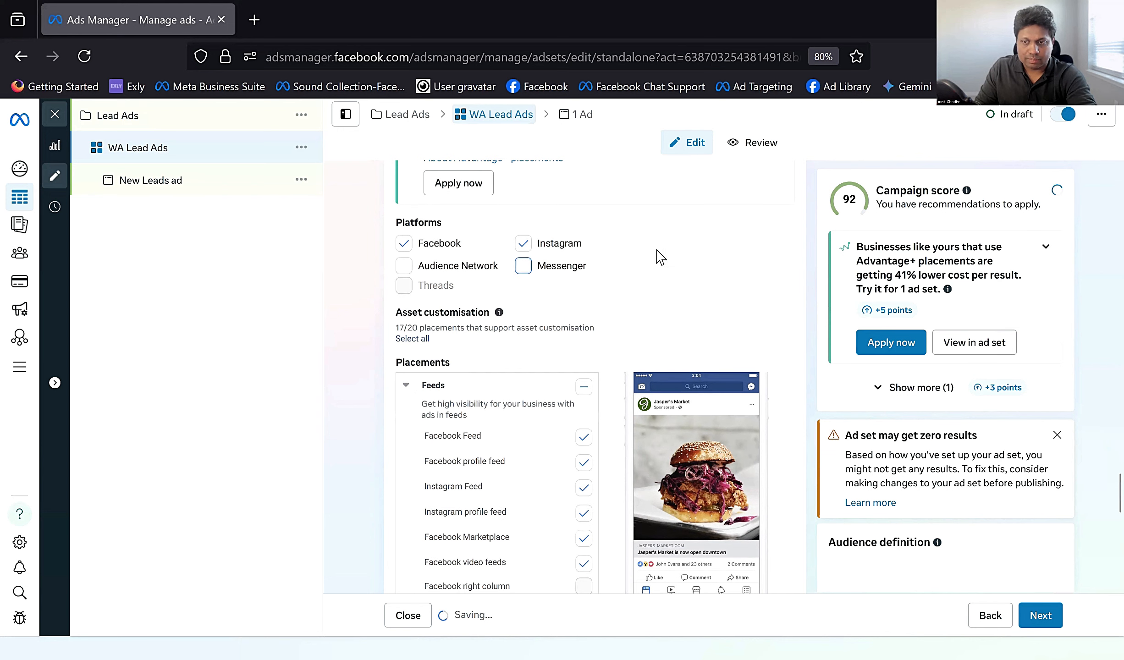
scroll(651, 330, "down", 3)
scroll(658, 403, "down", 5)
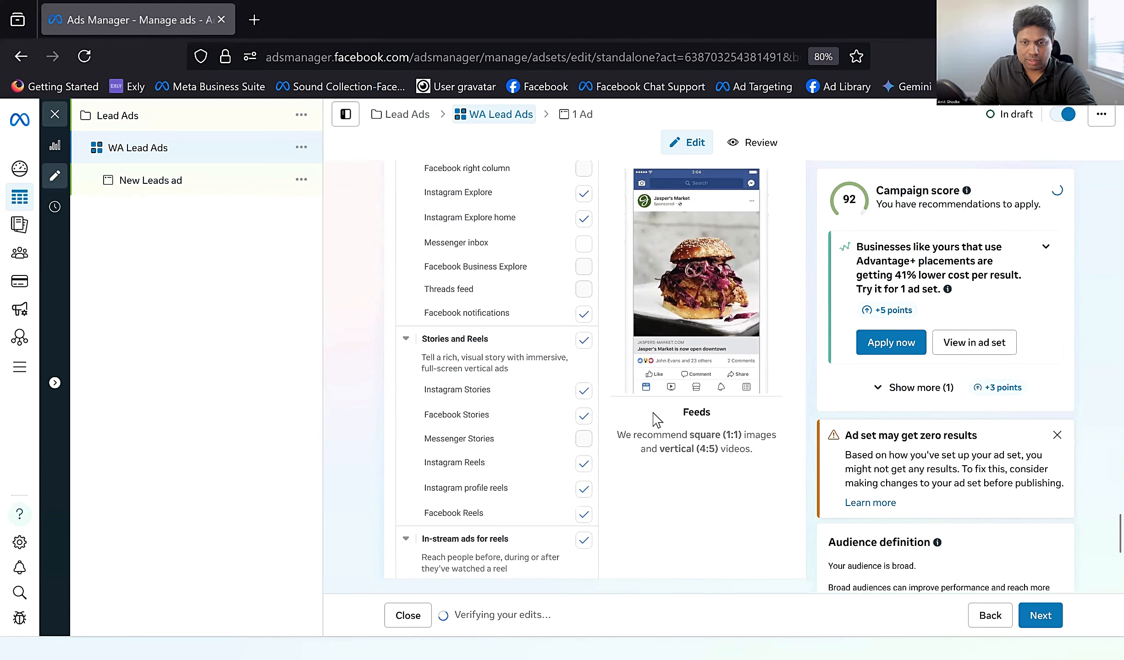
scroll(655, 418, "up", 6)
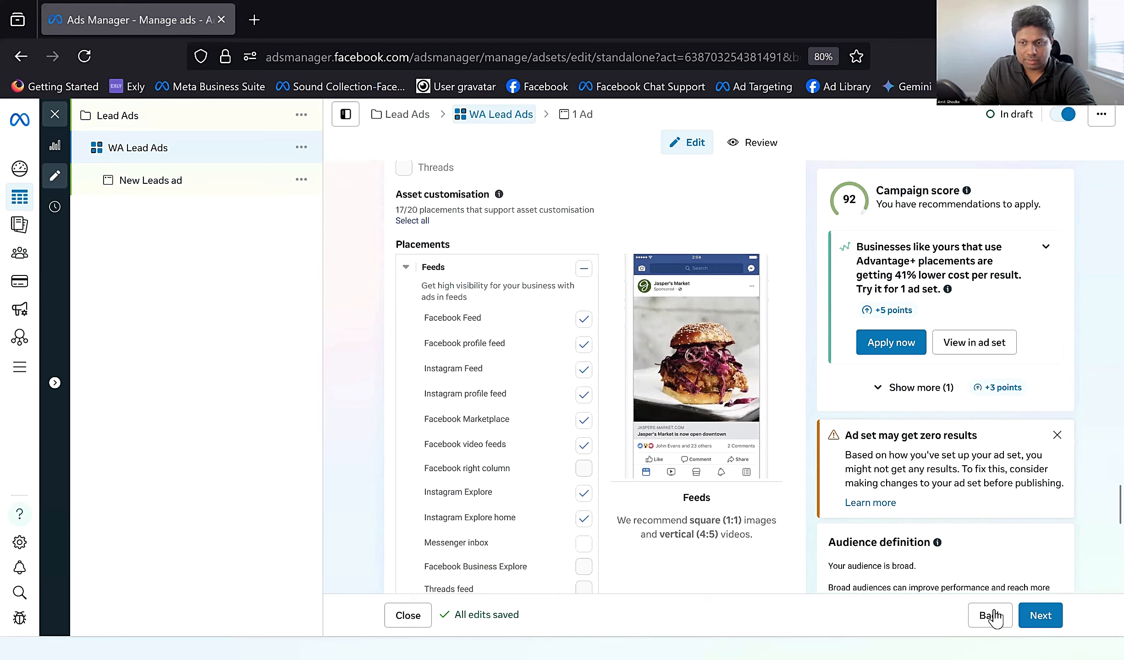
left_click(1037, 616)
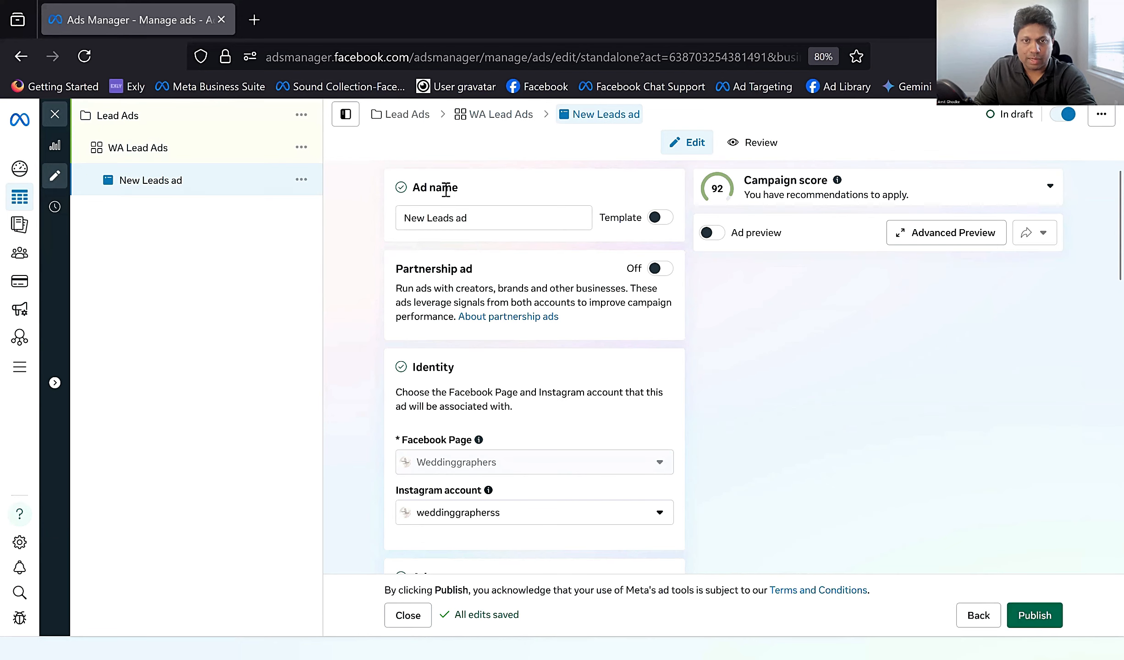
Step: Review the new ad's name, identity, setup, creative and chat builder sections
left_click(451, 219)
scroll(499, 263, "down", 4)
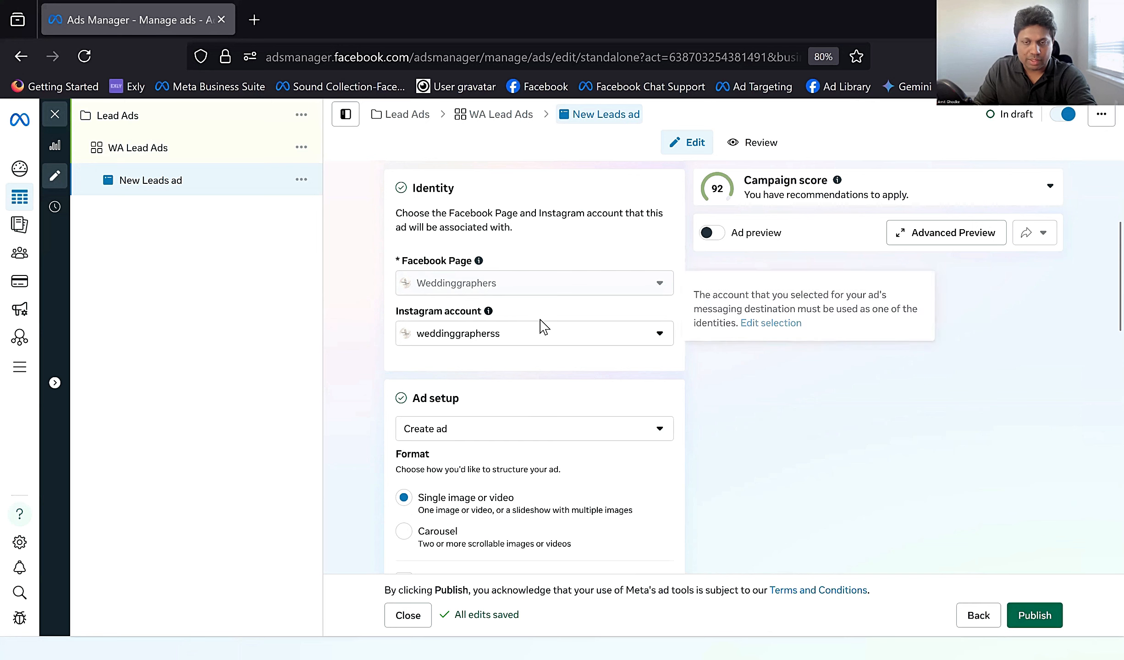
scroll(539, 355, "down", 3)
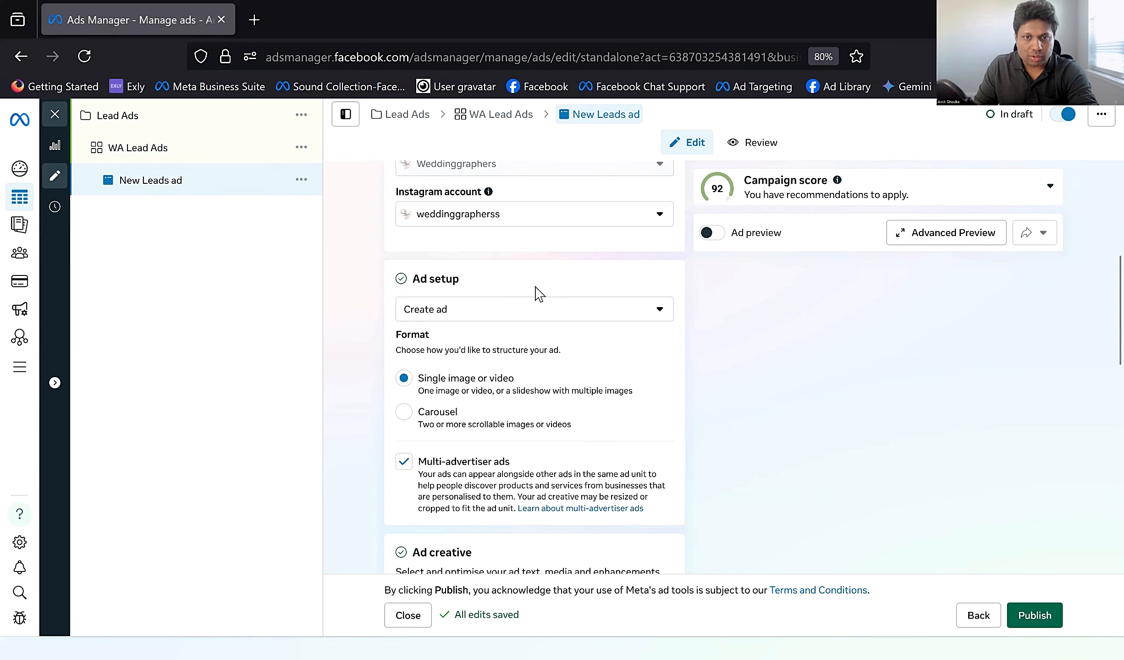
scroll(539, 293, "down", 1)
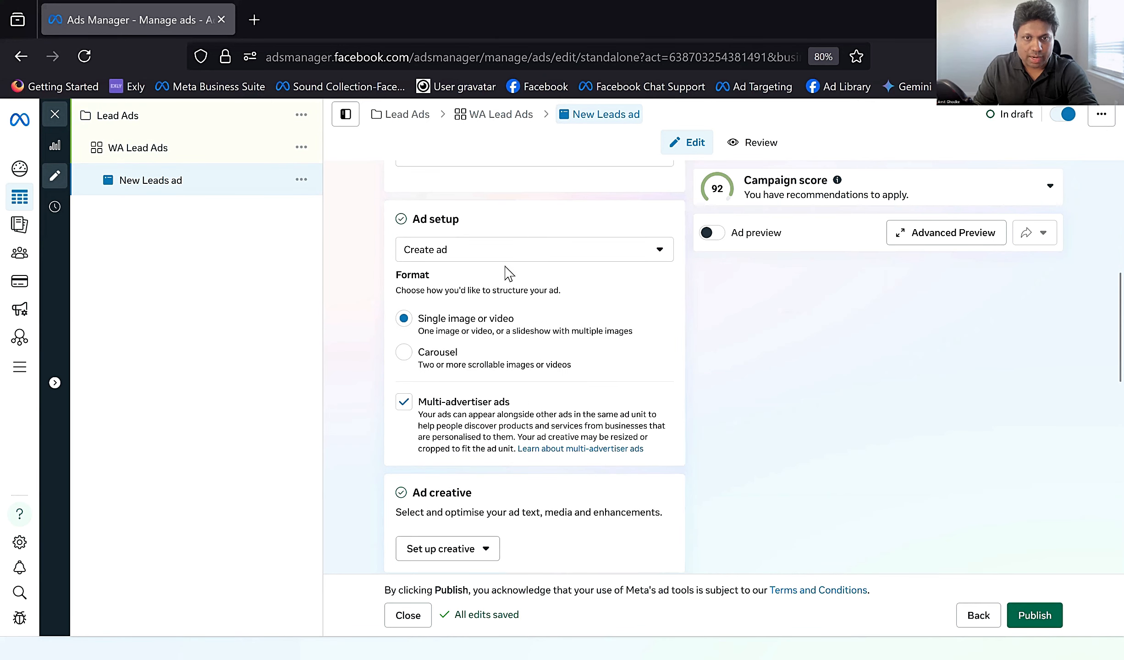
scroll(491, 321, "down", 1)
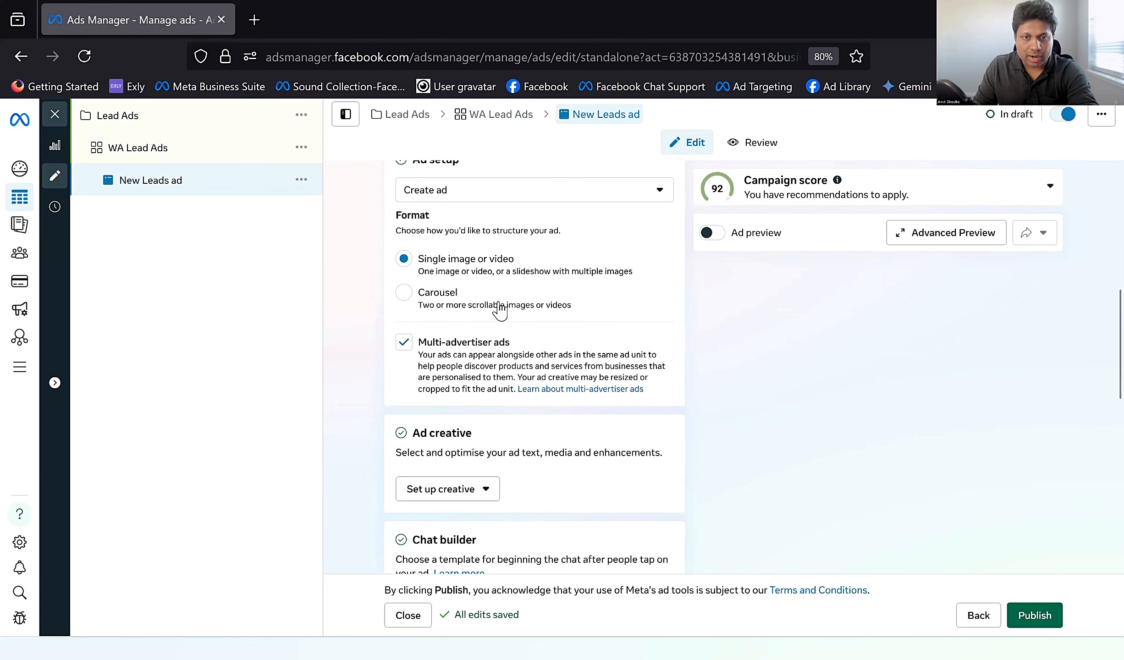
scroll(504, 321, "down", 2)
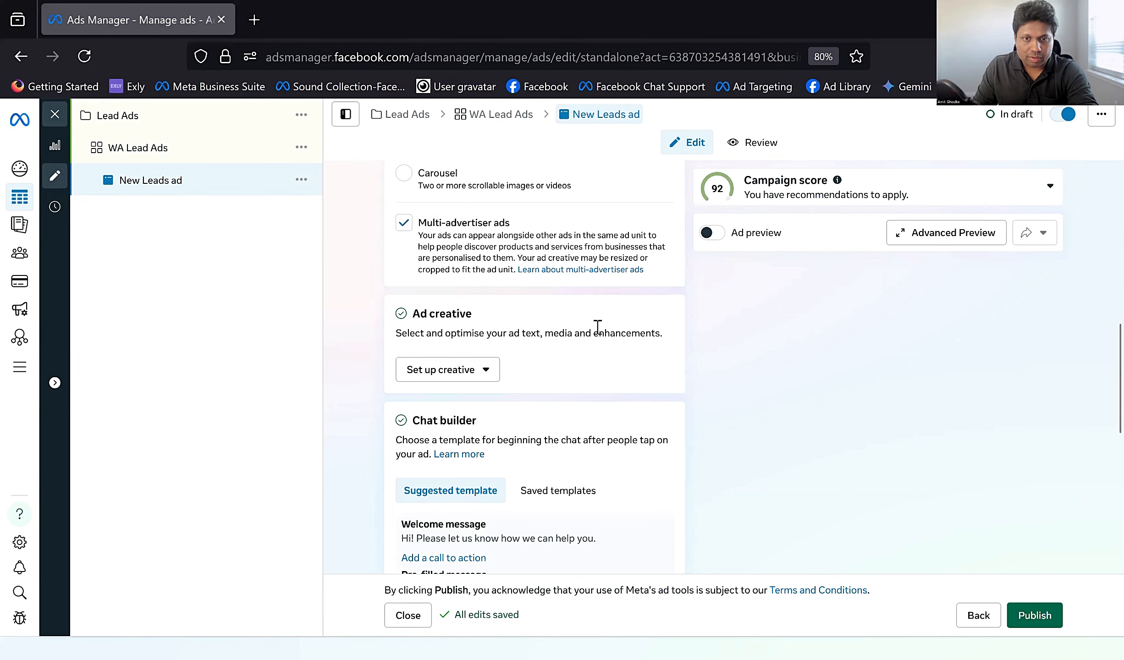
scroll(596, 321, "down", 2)
scroll(536, 328, "up", 2)
scroll(486, 314, "up", 1)
scroll(485, 313, "down", 3)
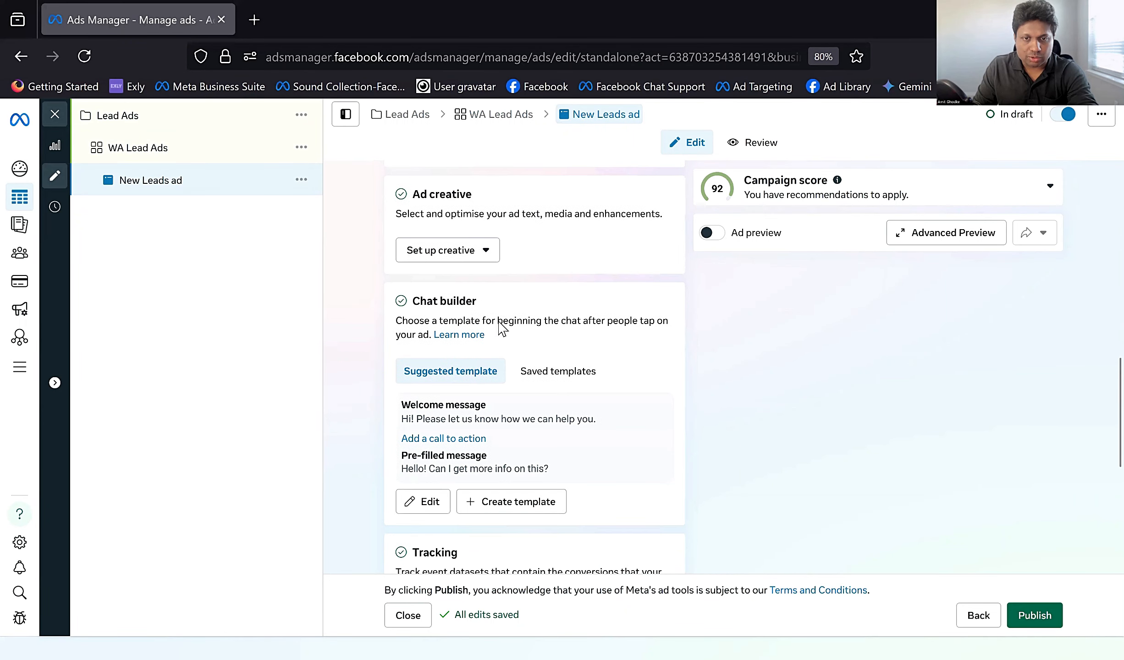
Step: Set up an image ad creative using the 1080 × 1080 account image headed "Your wedding story deserves the finest photography team"
left_click(484, 252)
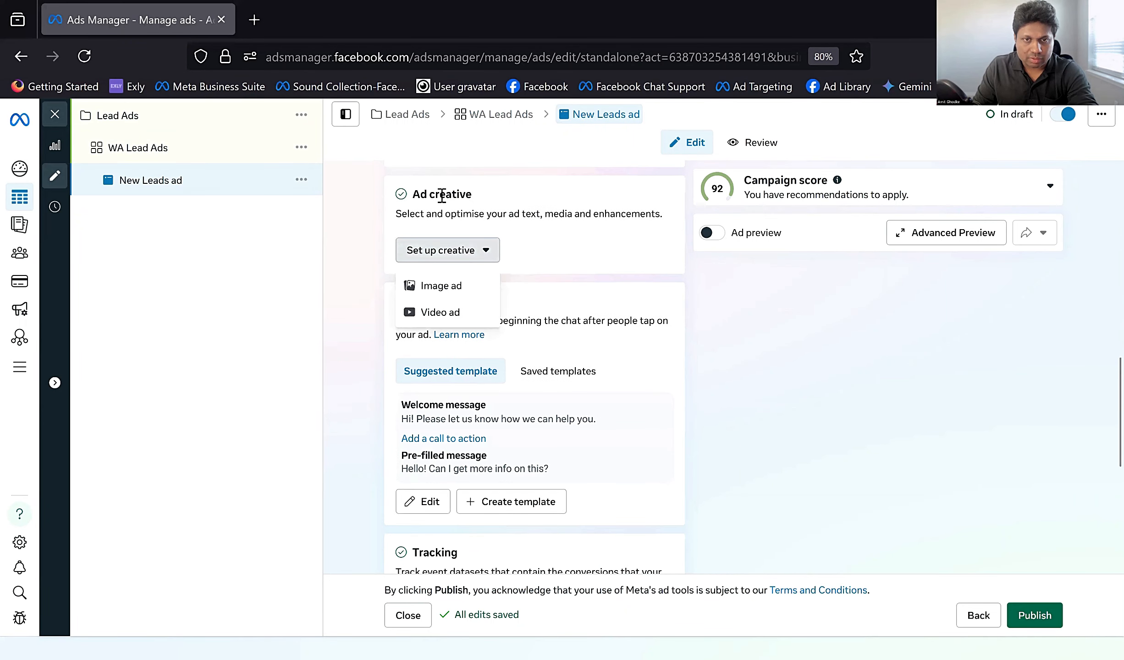
left_click(422, 201)
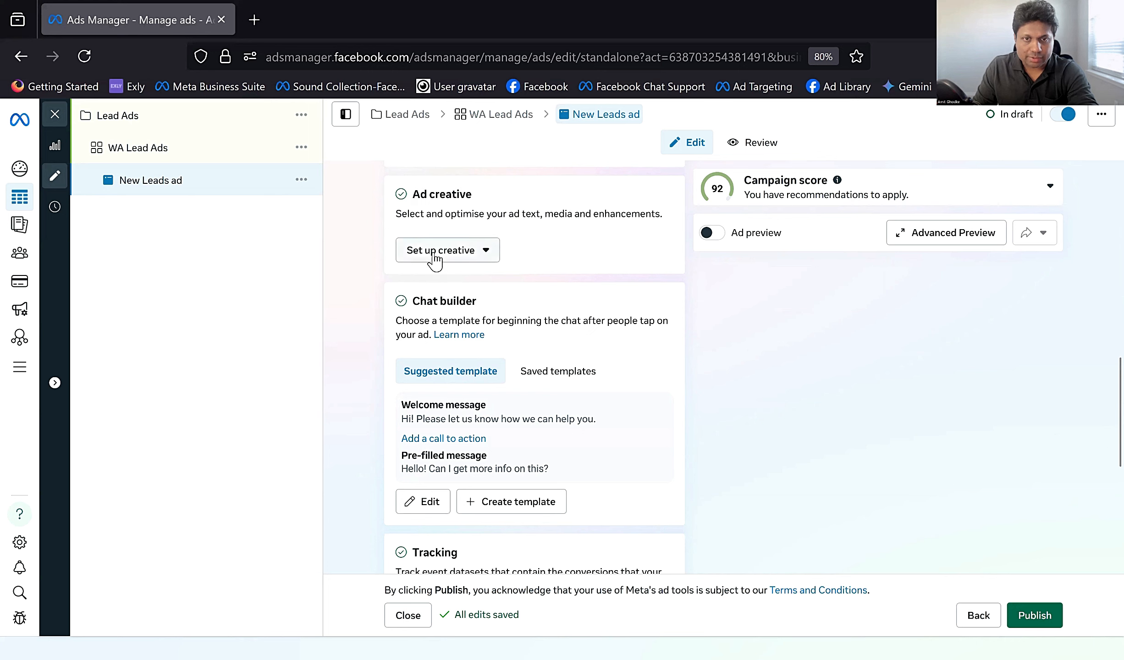
left_click(479, 256)
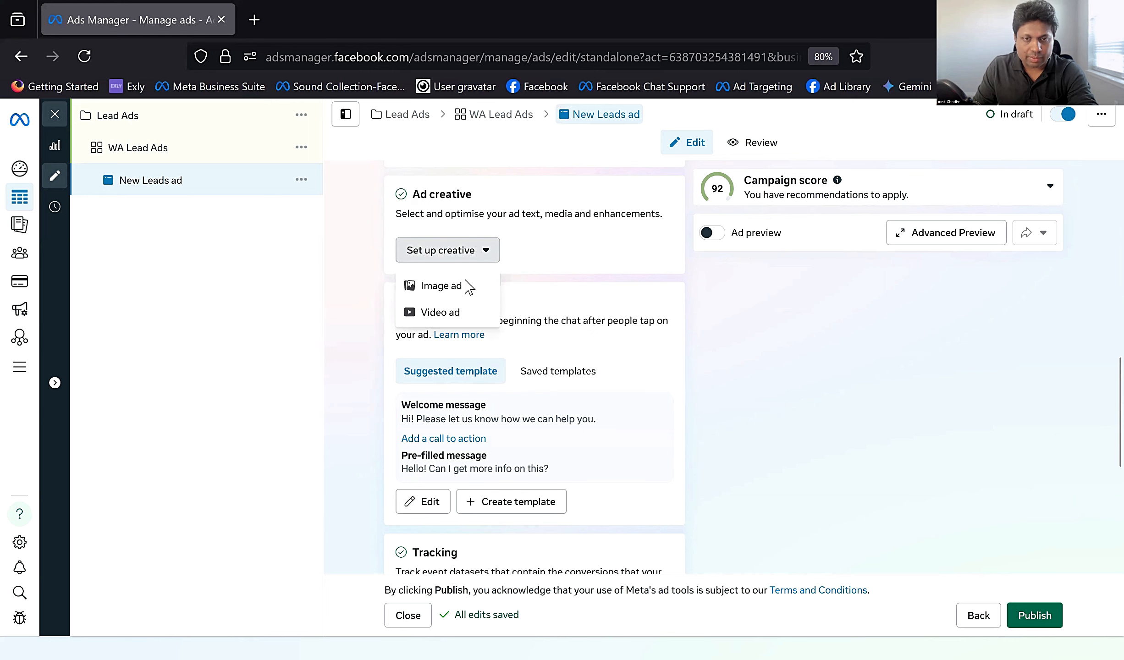
left_click(441, 286)
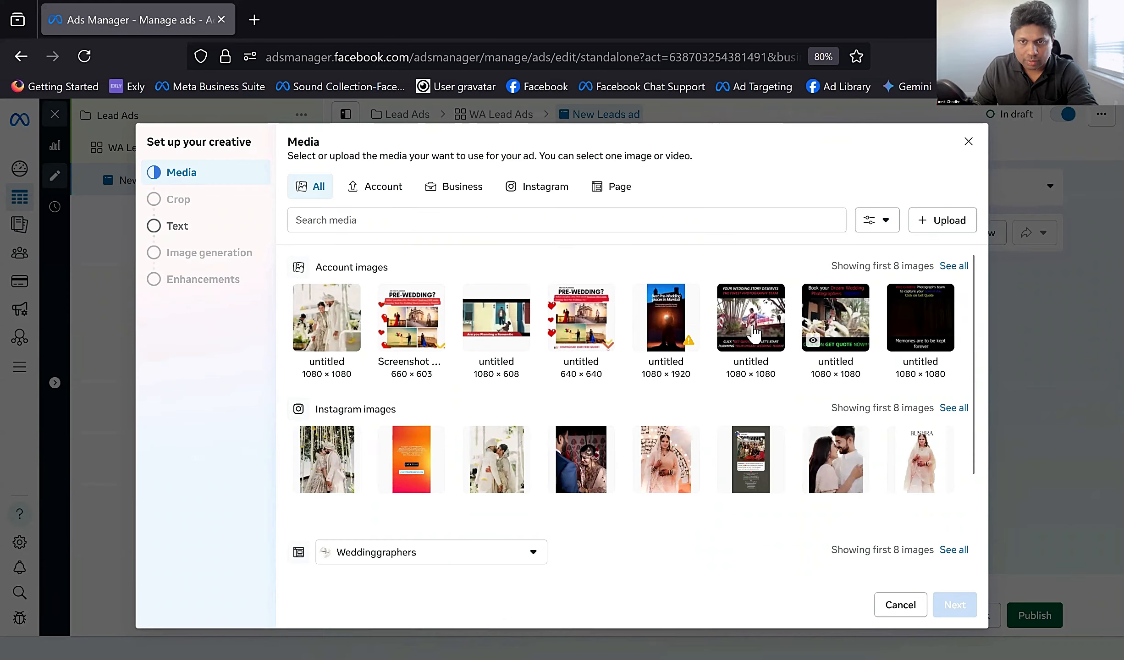
left_click(756, 362)
left_click(953, 609)
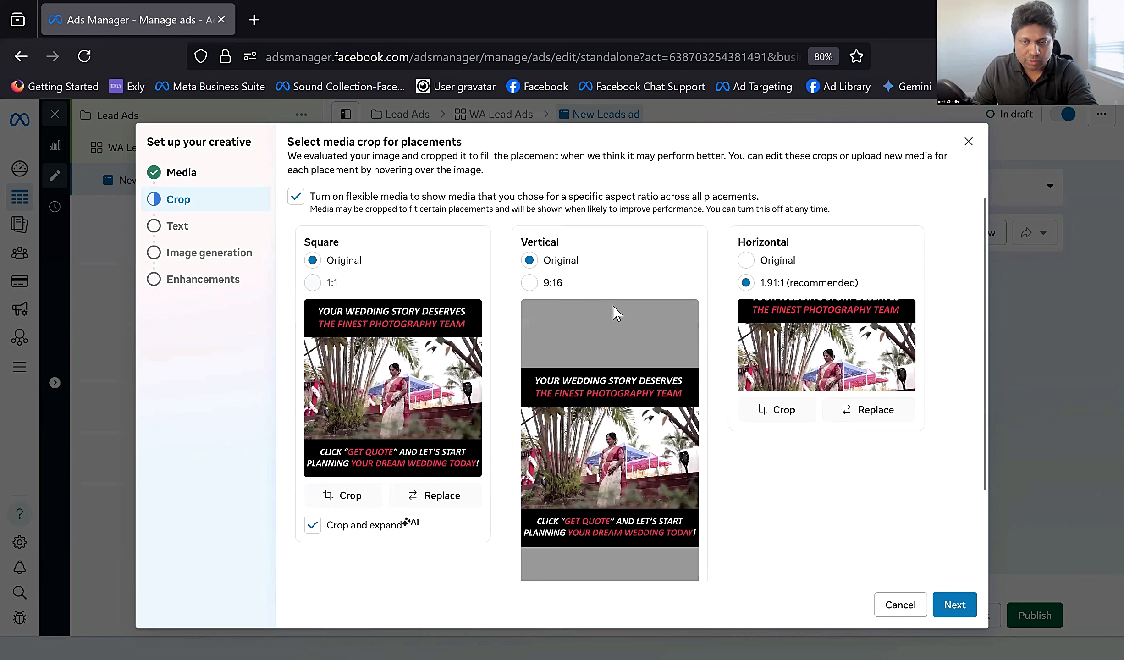
Step: Replace the vertical media for Stories and Reels with the 1080 × 1920 "Best Pre-Wedding places in Mumbai" account image
scroll(576, 365, "down", 2)
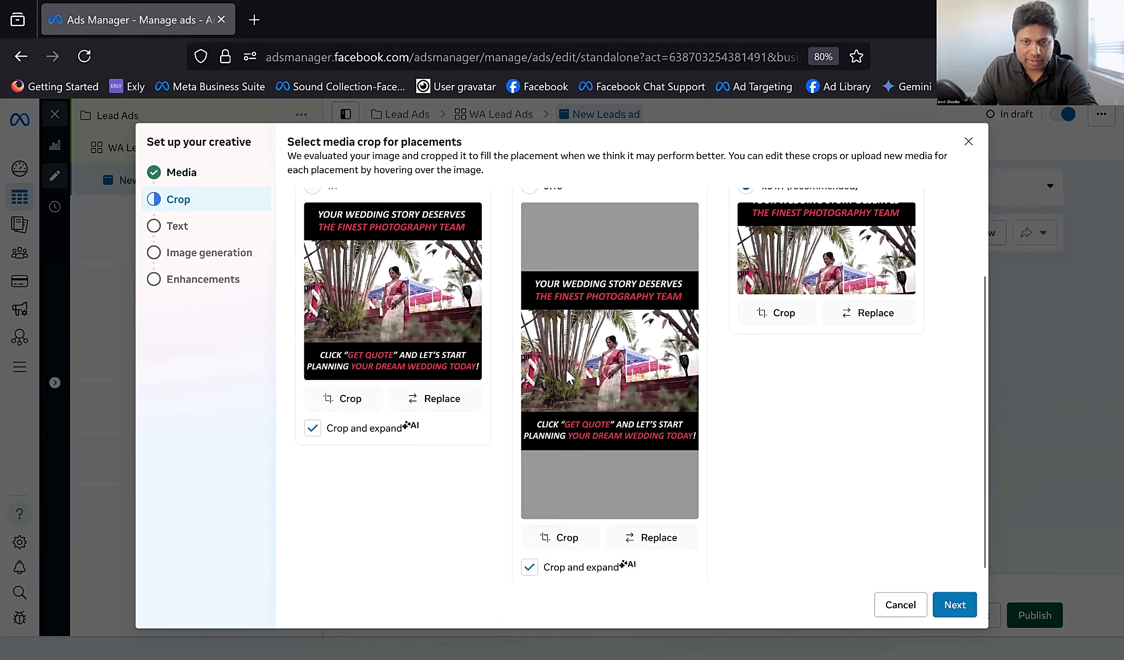
scroll(593, 387, "up", 2)
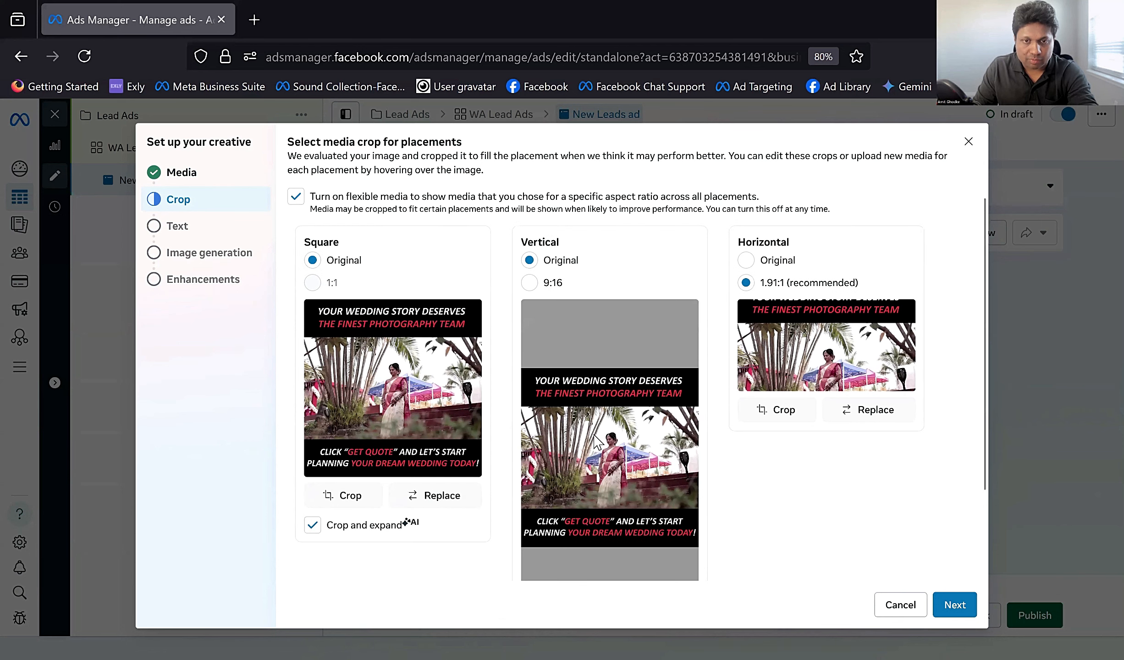
scroll(596, 442, "down", 3)
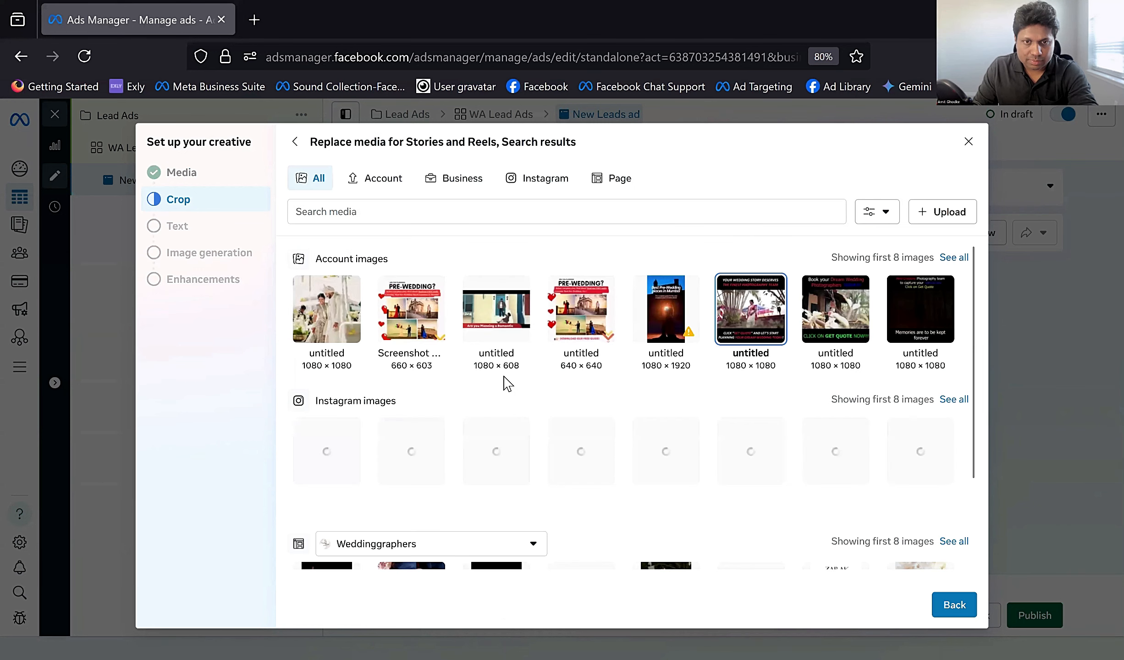
left_click(666, 324)
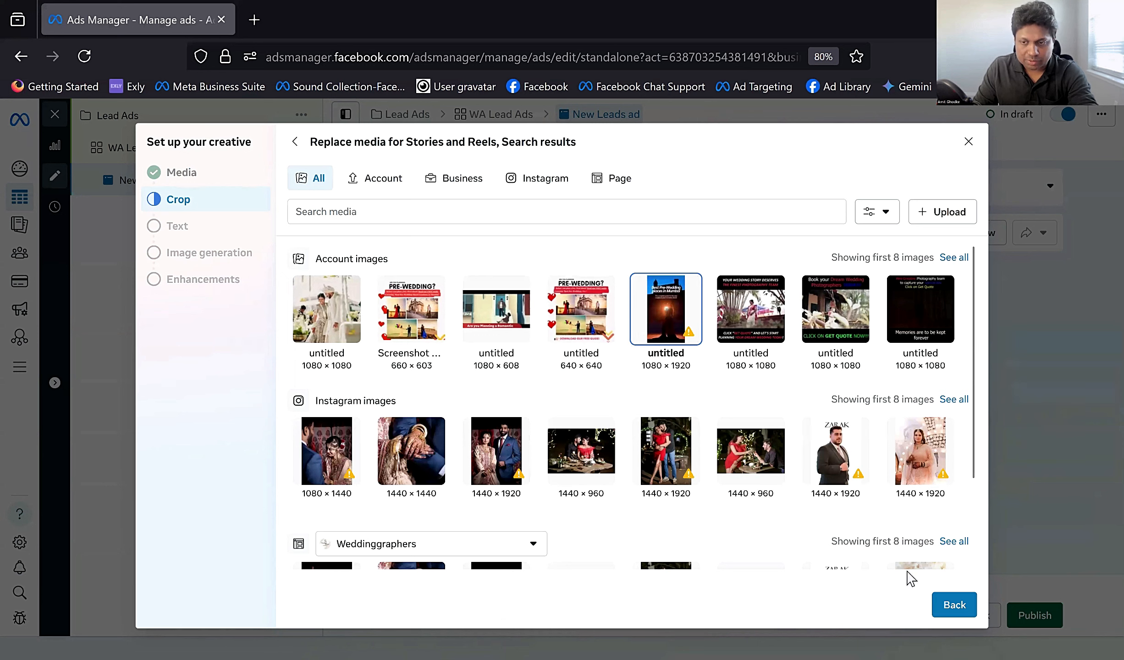
left_click(958, 605)
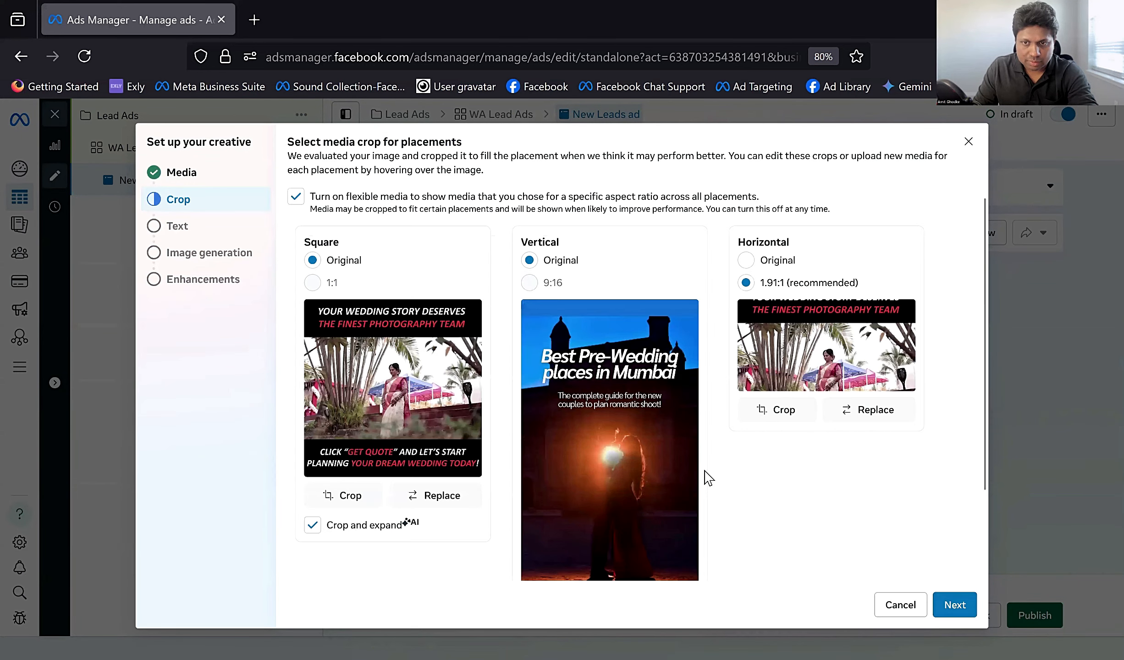
scroll(579, 360, "down", 2)
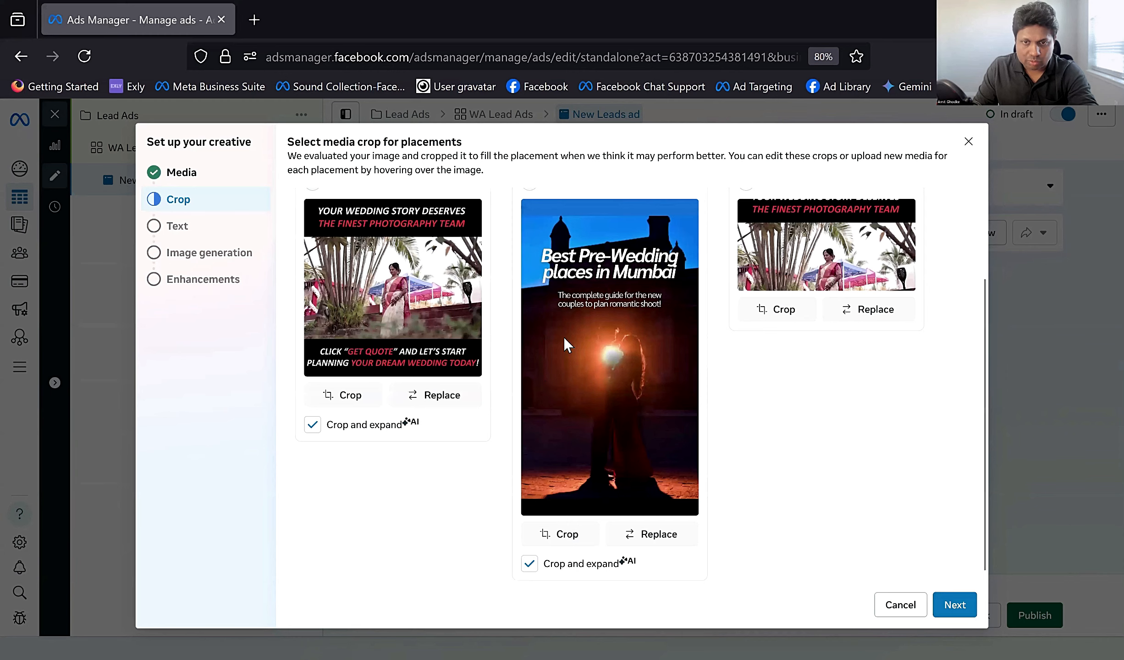
scroll(623, 380, "up", 2)
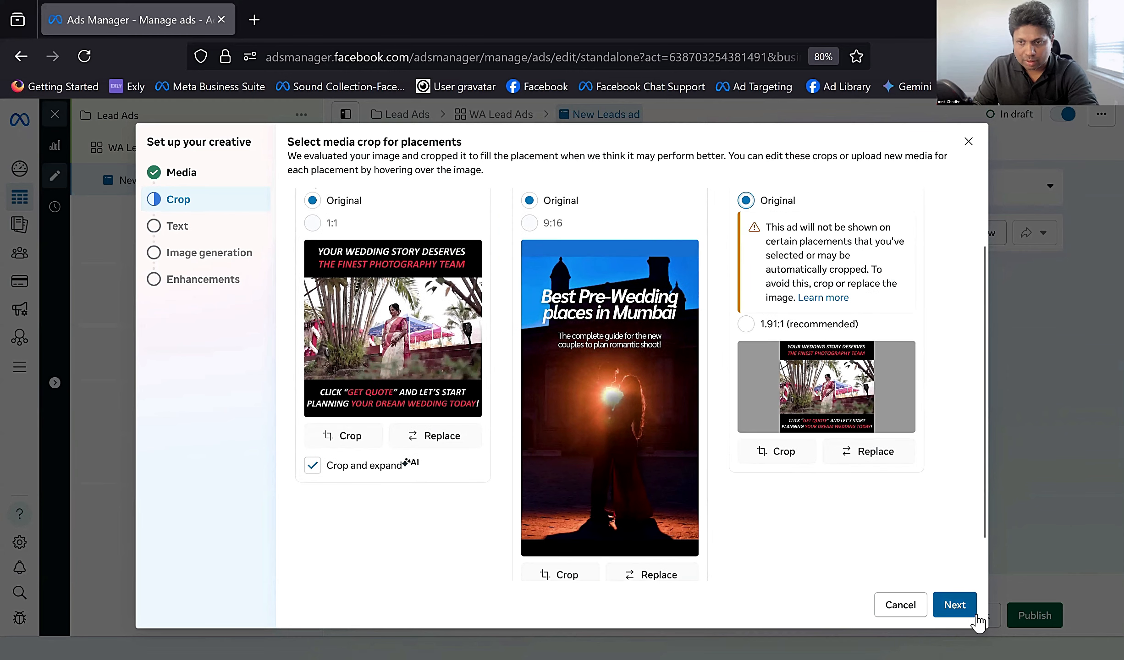
Step: Finish the creative setup, skipping AI image generation, and check the ad previews for the different placements
left_click(958, 605)
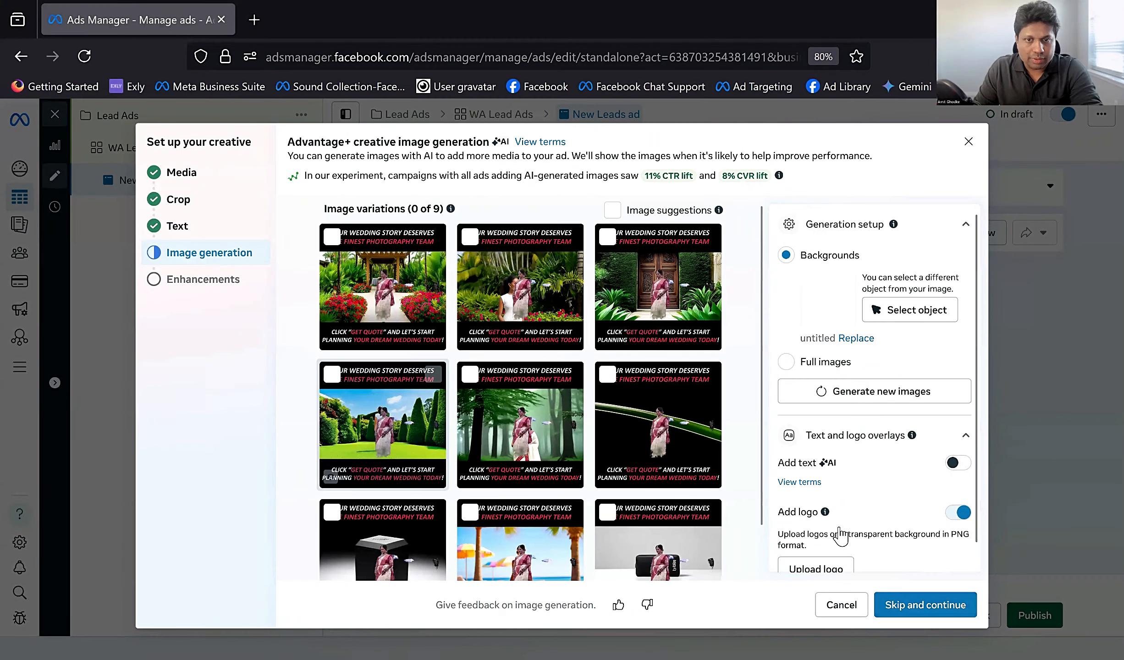
left_click(902, 605)
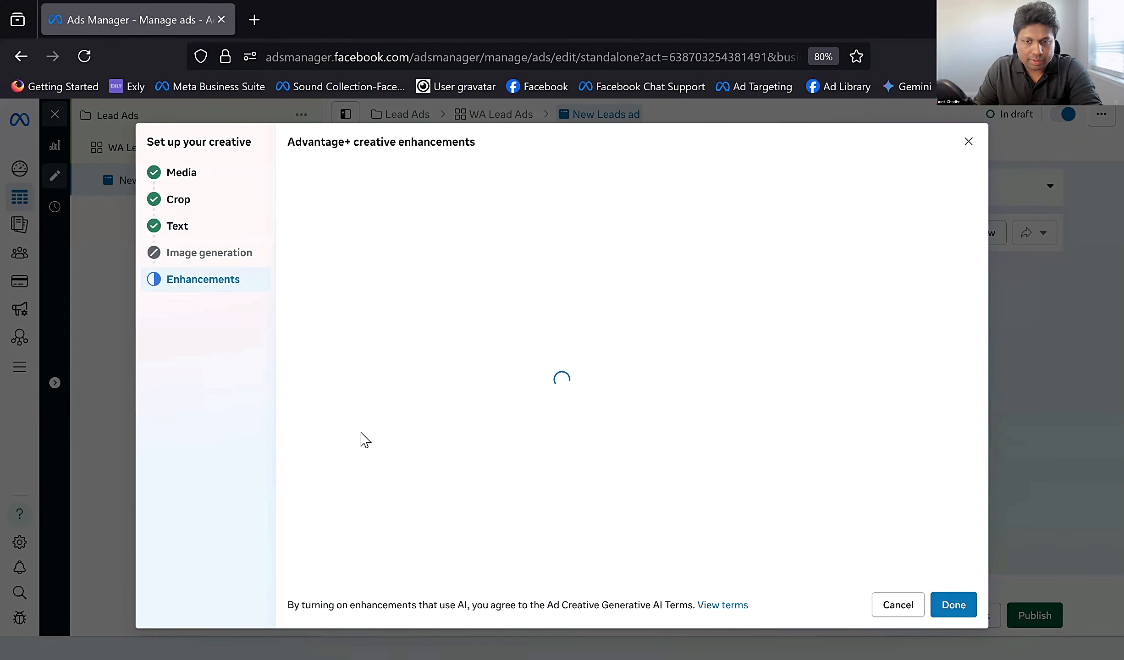
left_click(954, 605)
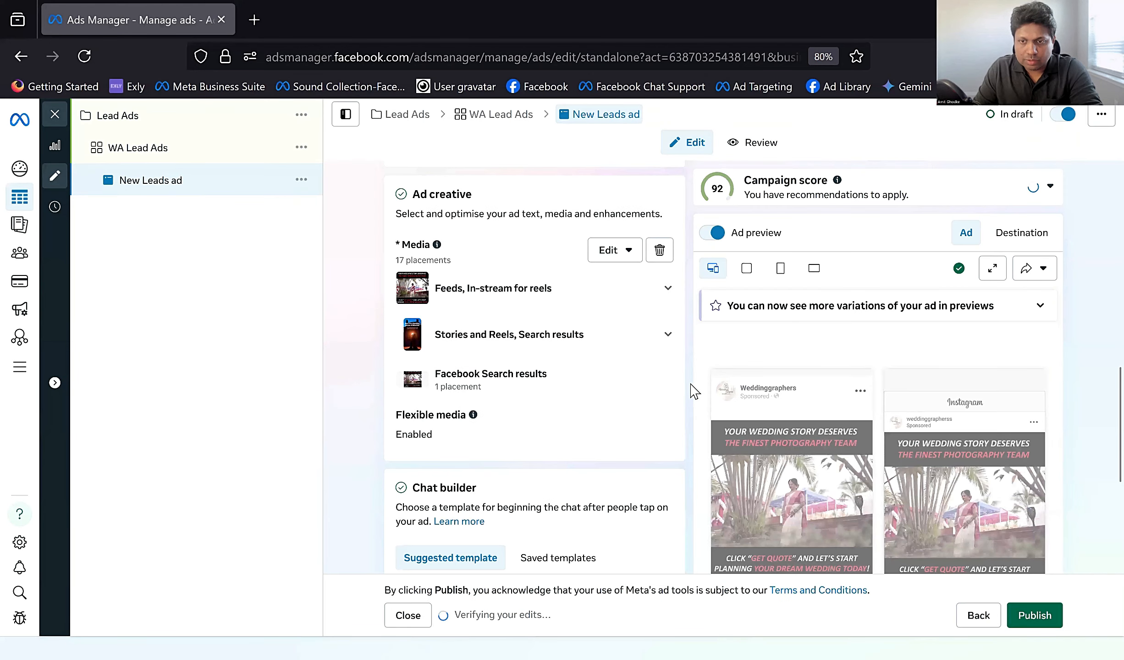
scroll(695, 391, "down", 3)
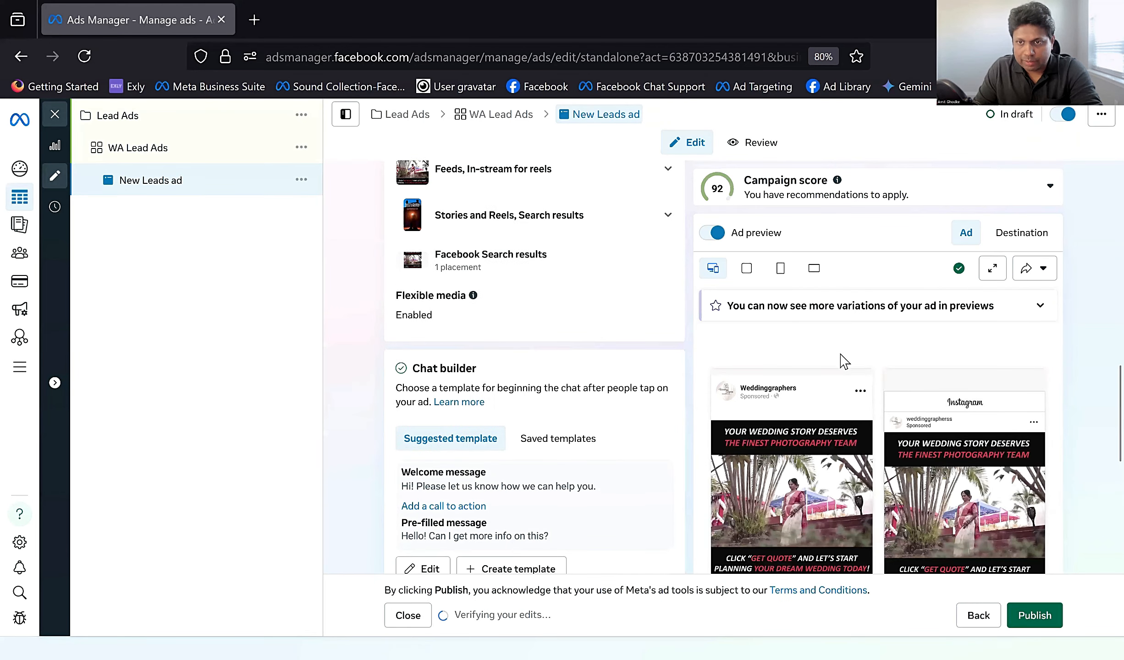
scroll(851, 372, "up", 4)
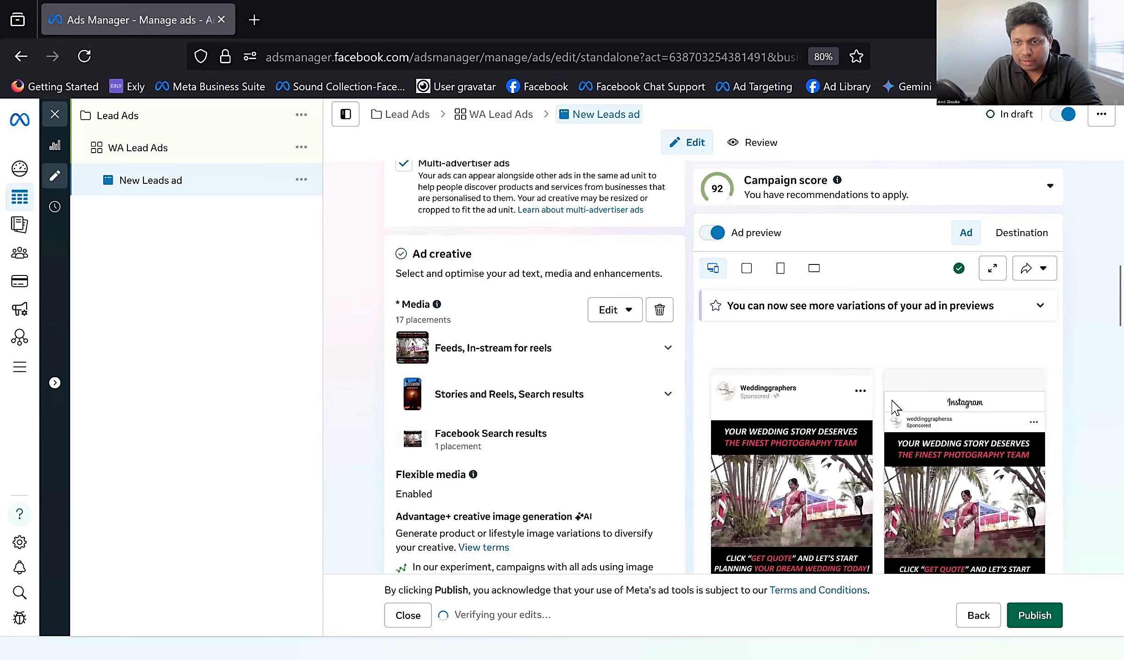
scroll(810, 388, "down", 3)
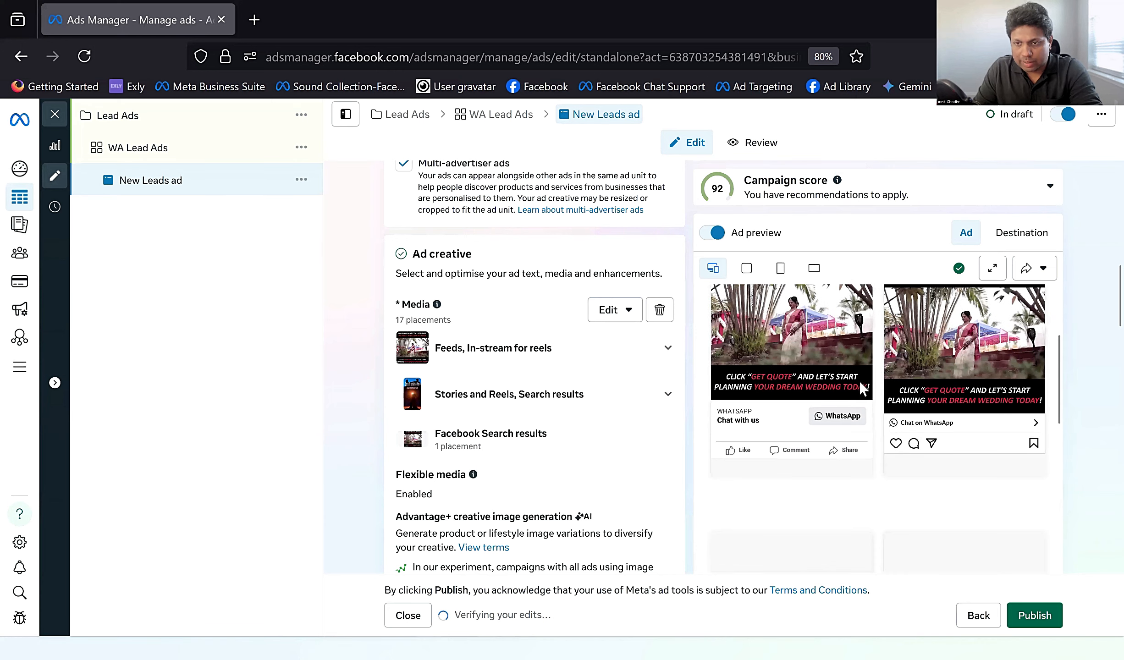
scroll(864, 388, "down", 2)
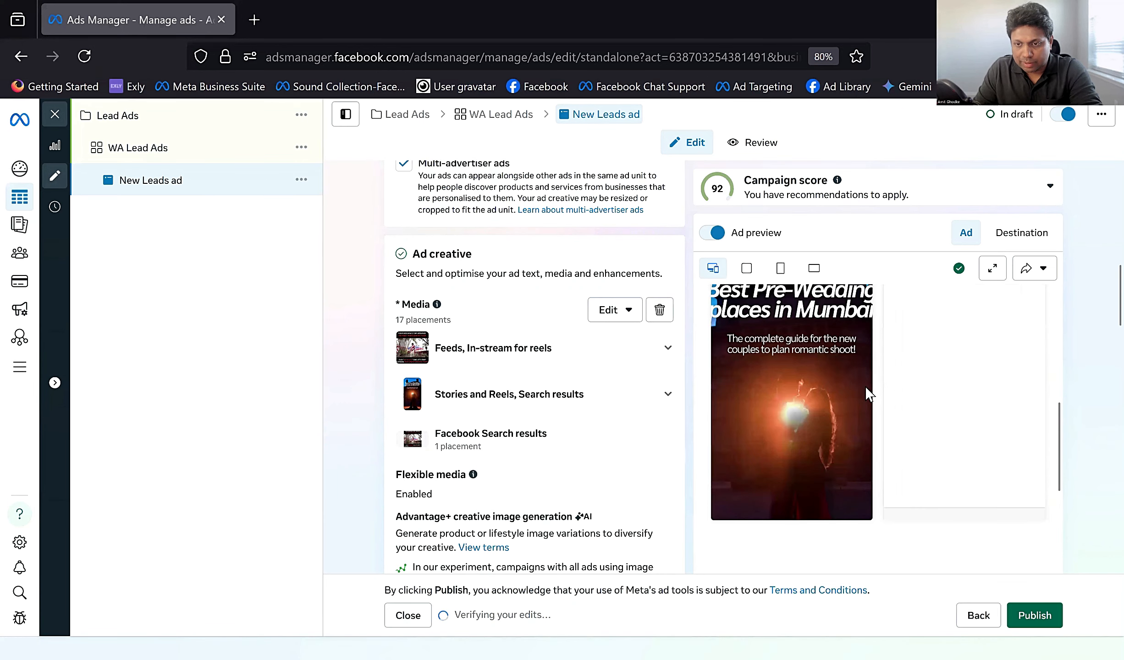
Step: Examine the ad previews across placements and the primary text, headline, description and call-to-action settings
scroll(866, 390, "down", 3)
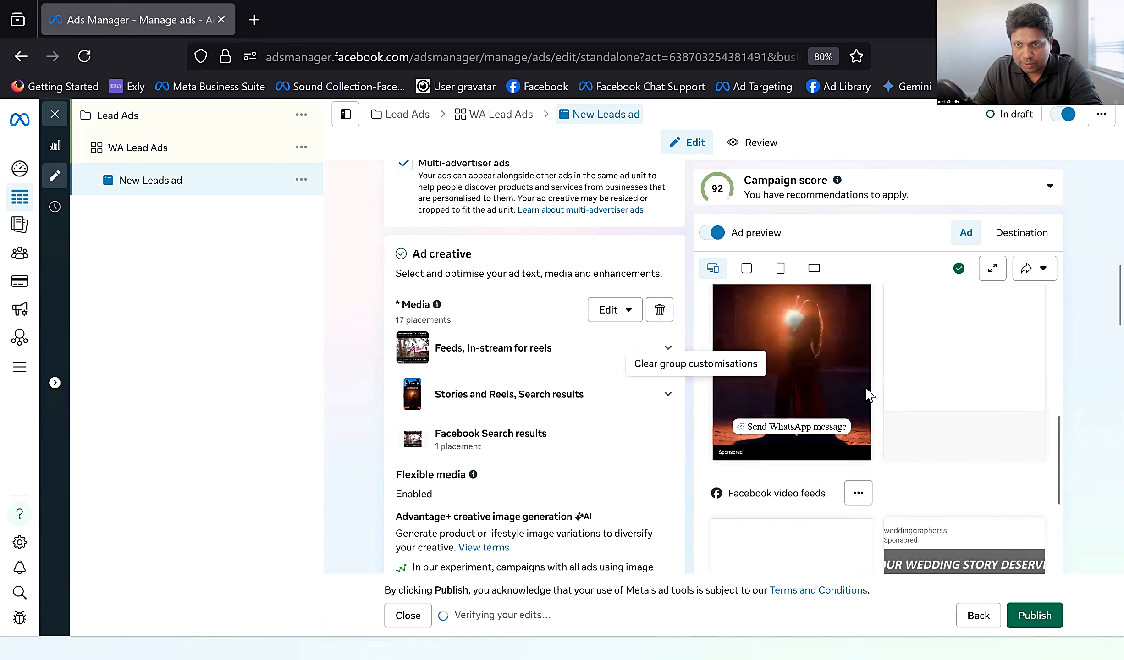
scroll(865, 391, "down", 3)
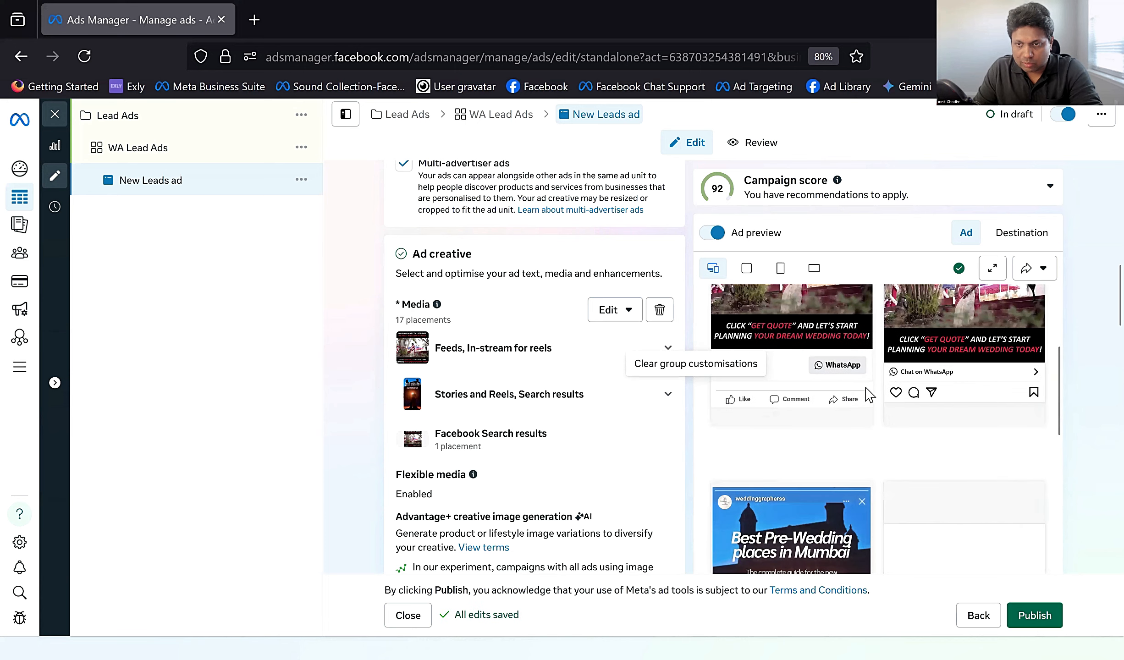
scroll(873, 403, "down", 5)
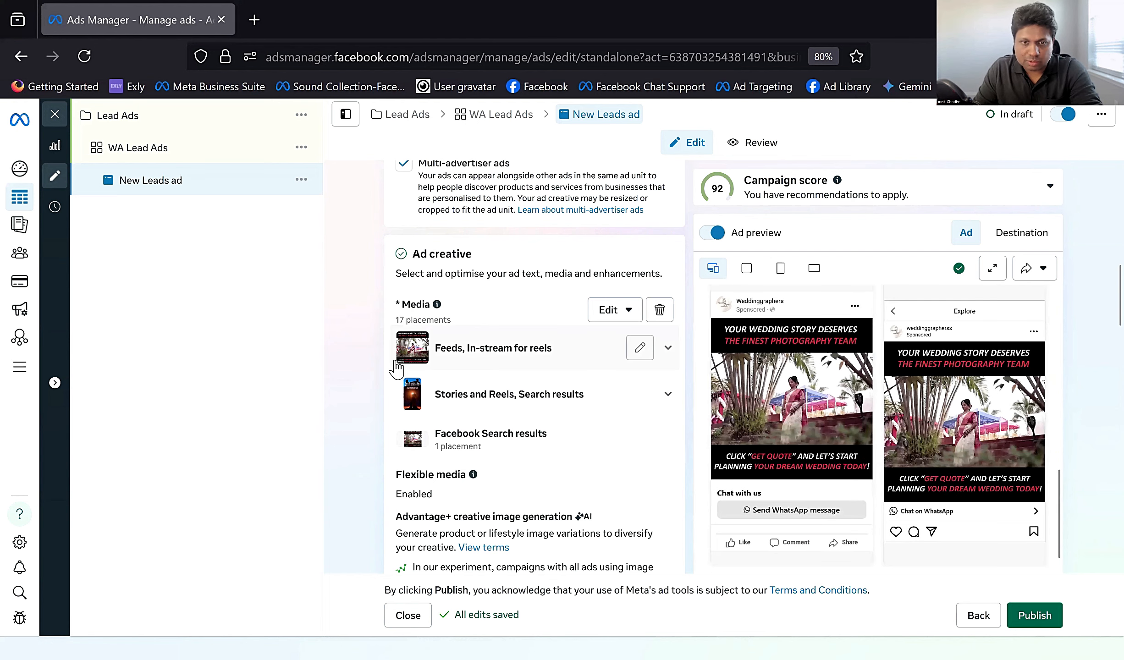
scroll(464, 385, "down", 9)
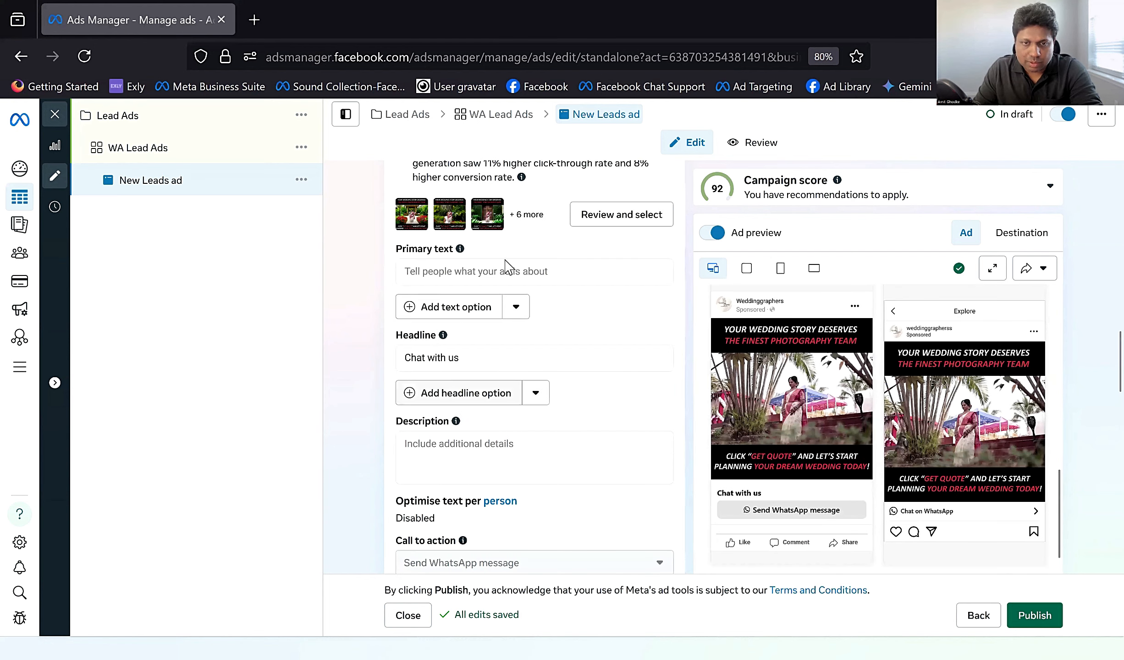
left_click(492, 362)
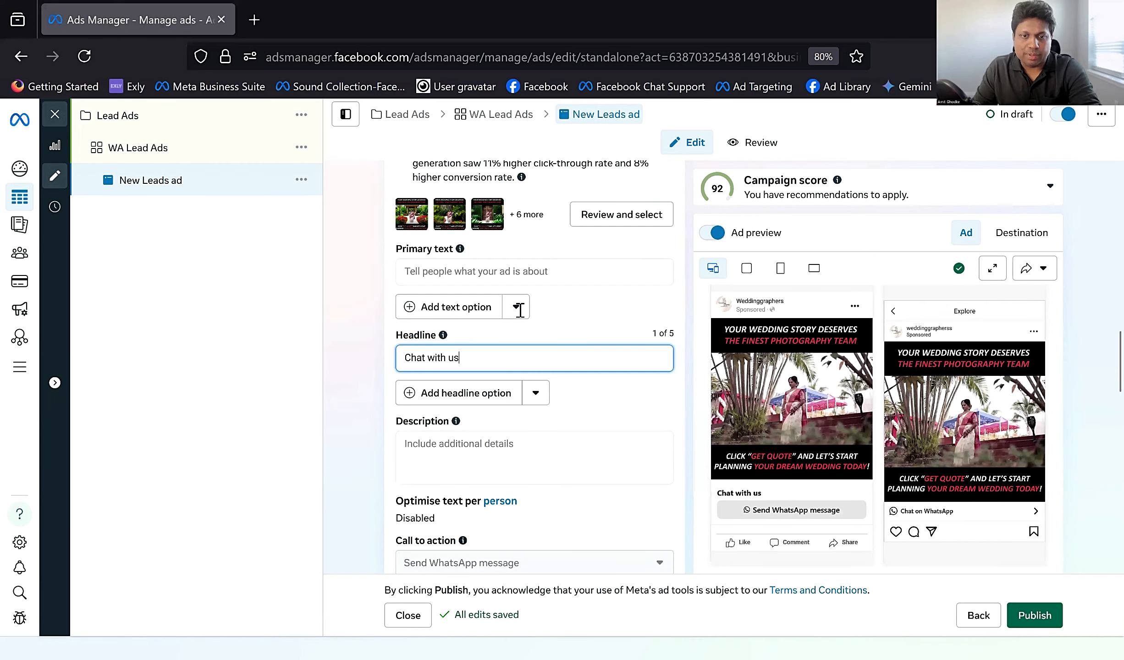
scroll(520, 309, "down", 3)
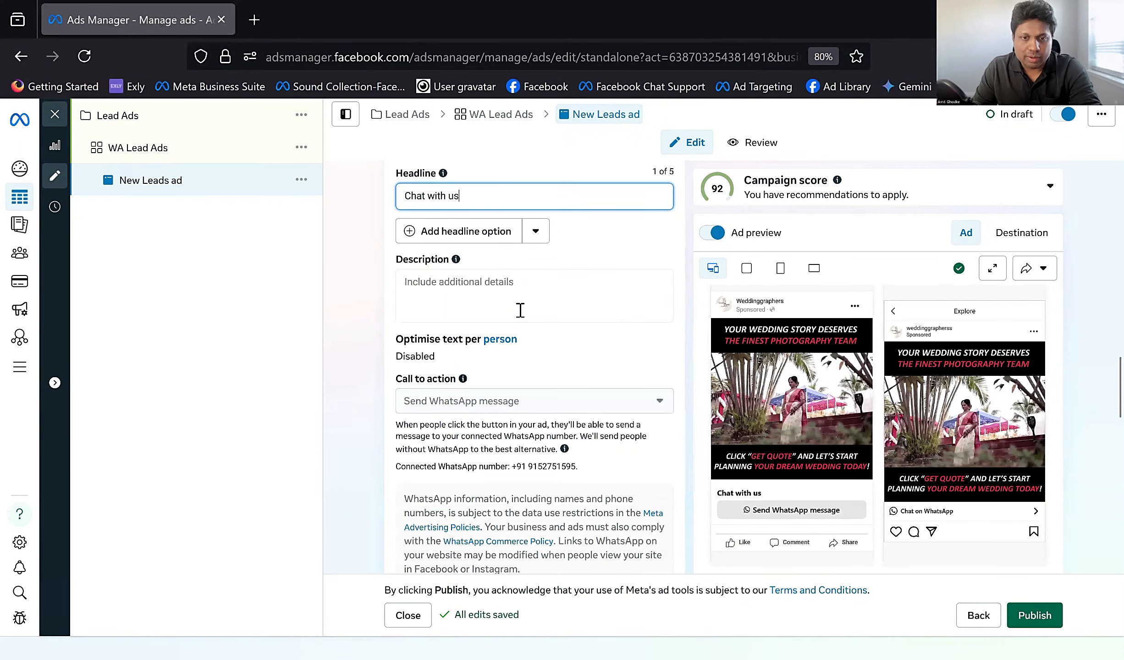
scroll(520, 310, "down", 1)
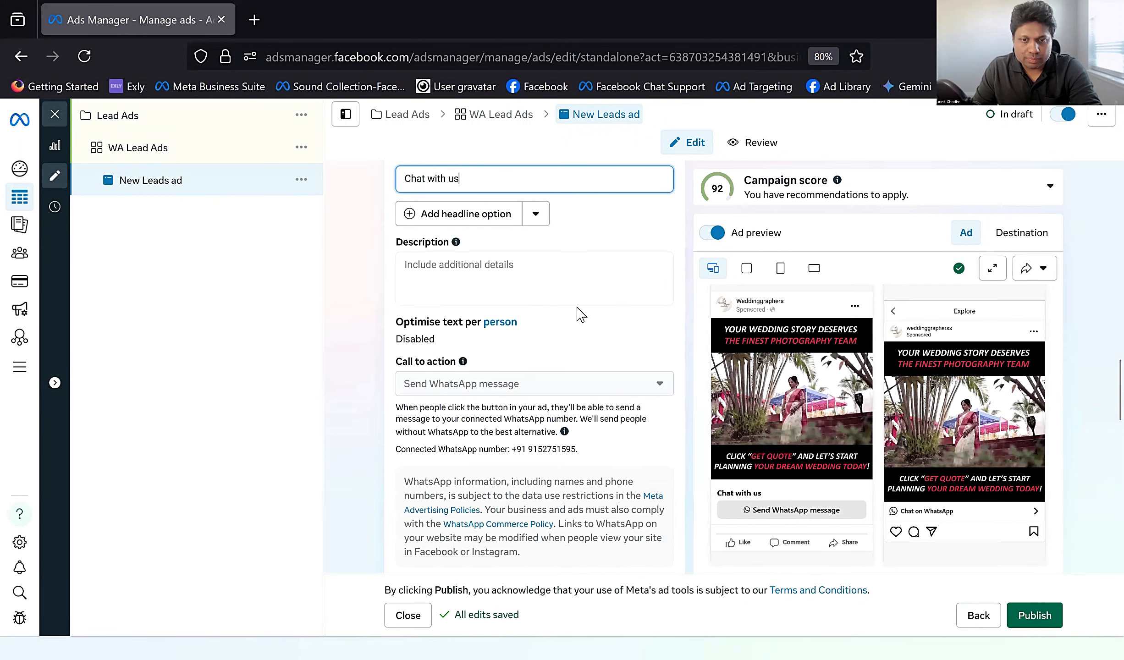
scroll(580, 314, "down", 8)
scroll(580, 314, "down", 6)
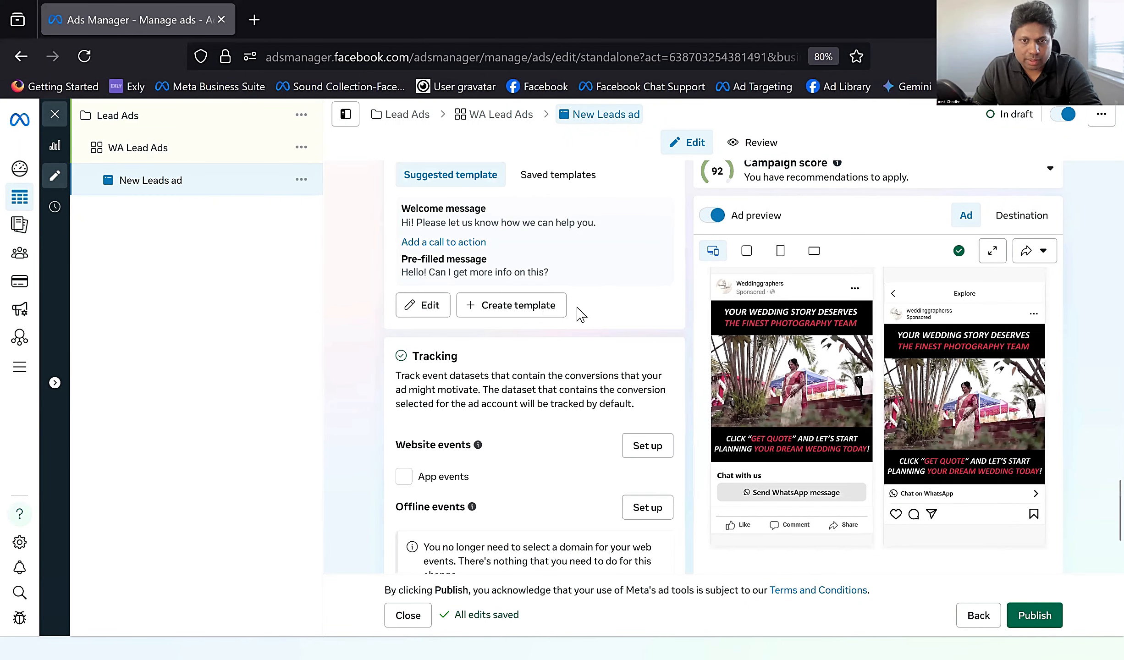
Step: Create a chat template of the Start conversations type and check its welcome message, call to action and pre-filled message
scroll(577, 312, "up", 2)
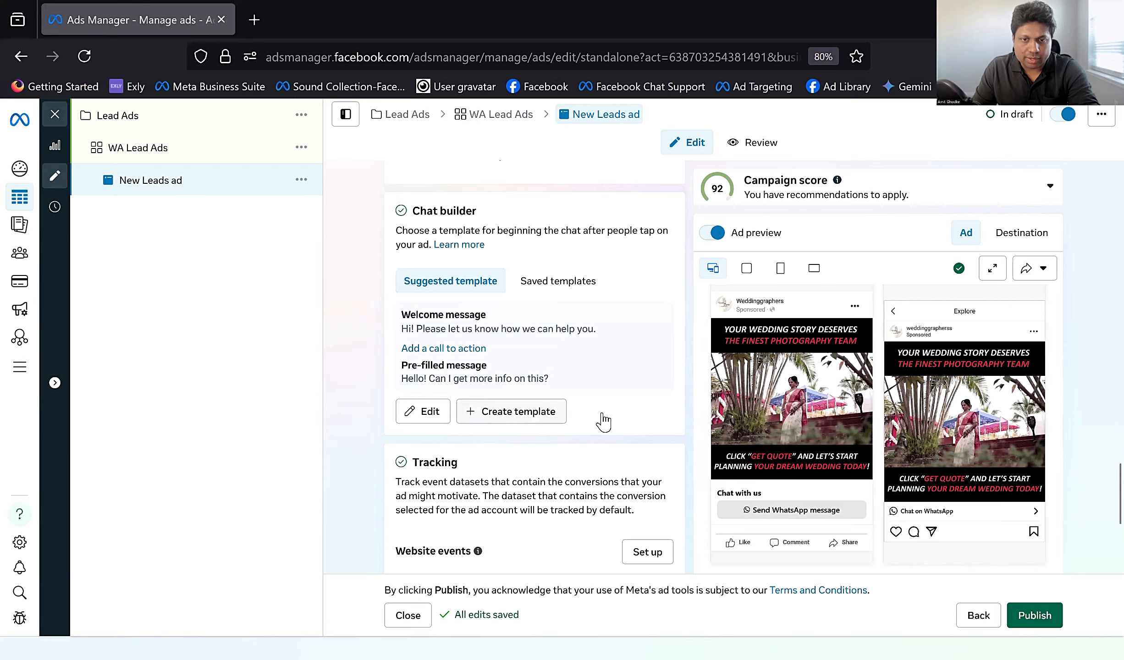
left_click(518, 411)
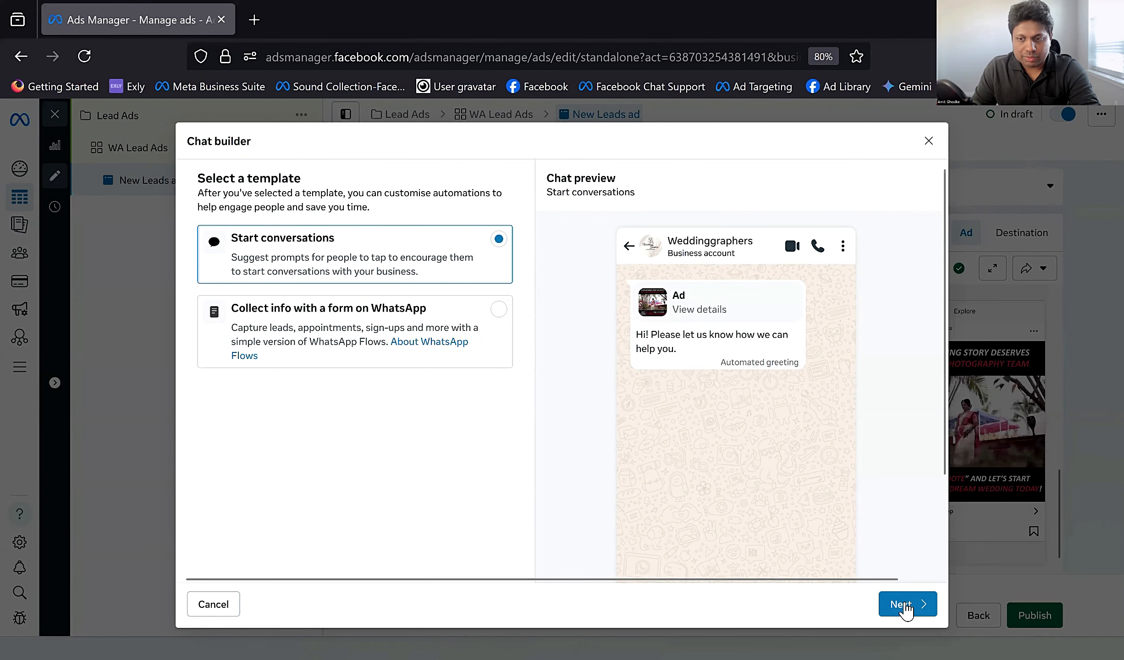
left_click(902, 605)
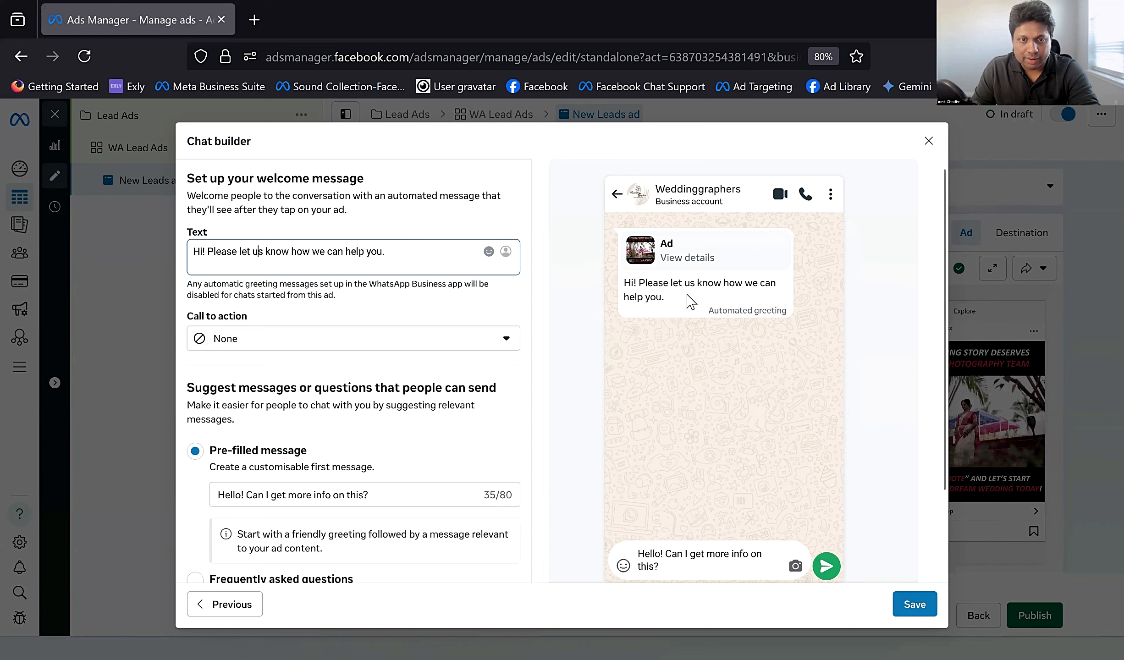
scroll(349, 340, "down", 3)
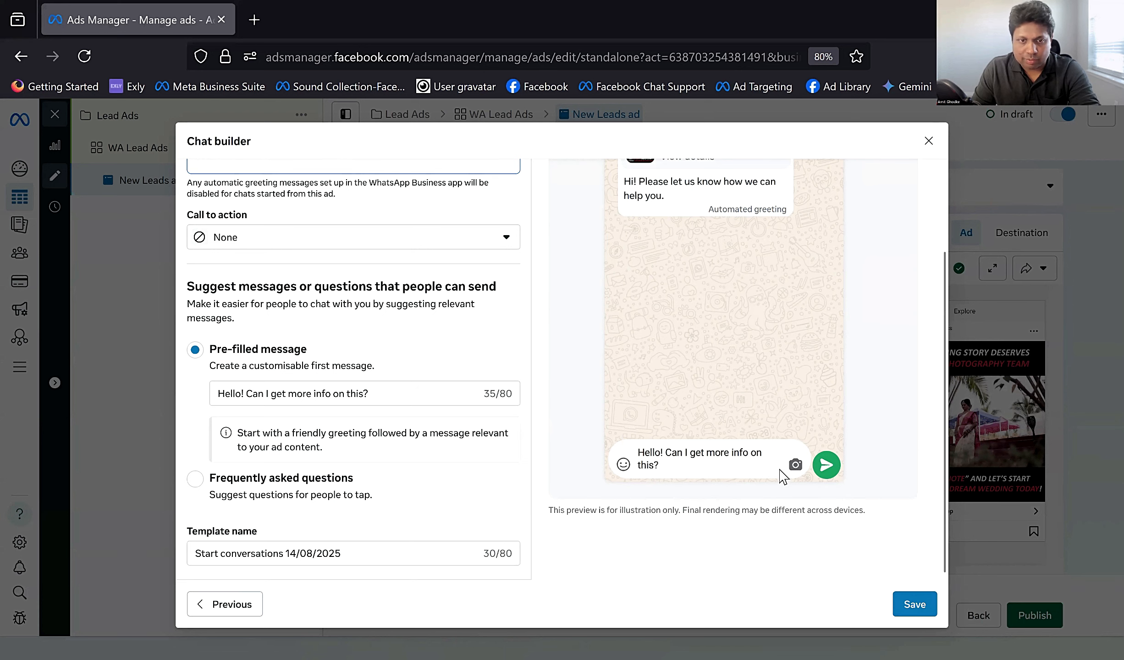
Step: Name the chat template "Welcome template" and save it
left_click(431, 392)
left_click_drag(349, 554, 200, 558)
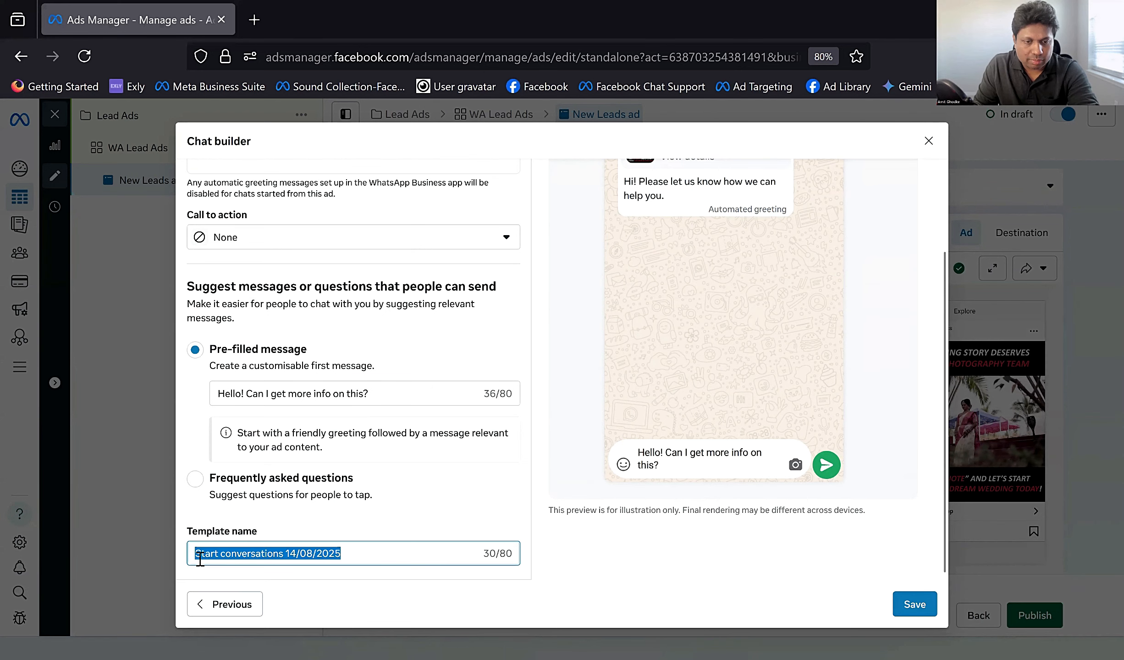
type("Wel")
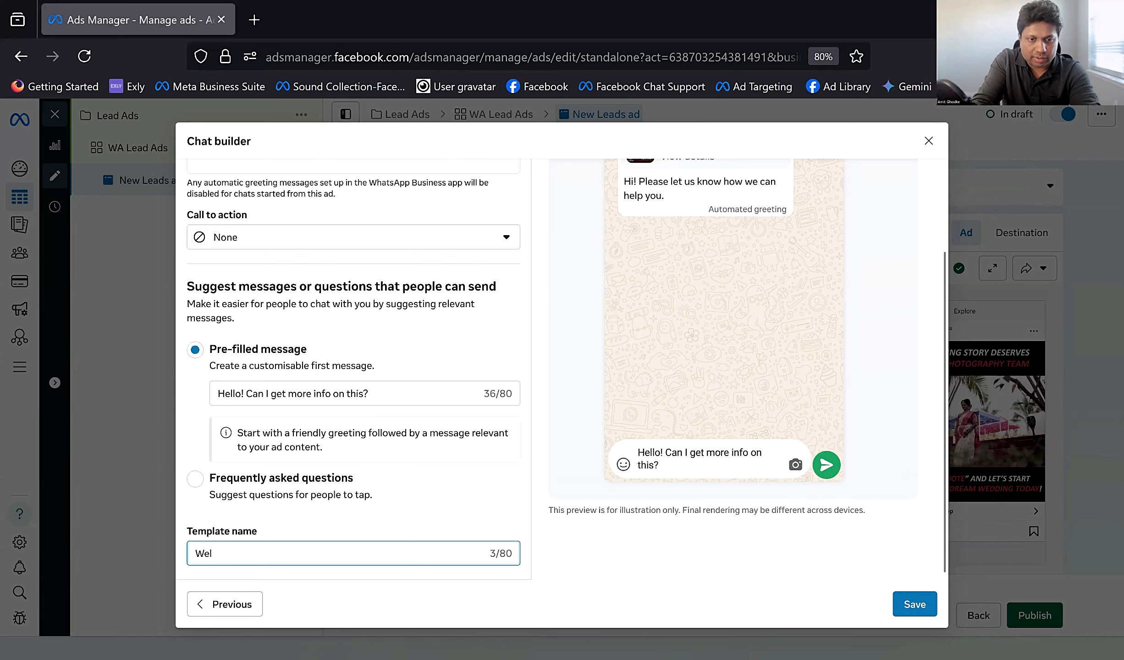
type("come template")
left_click(915, 604)
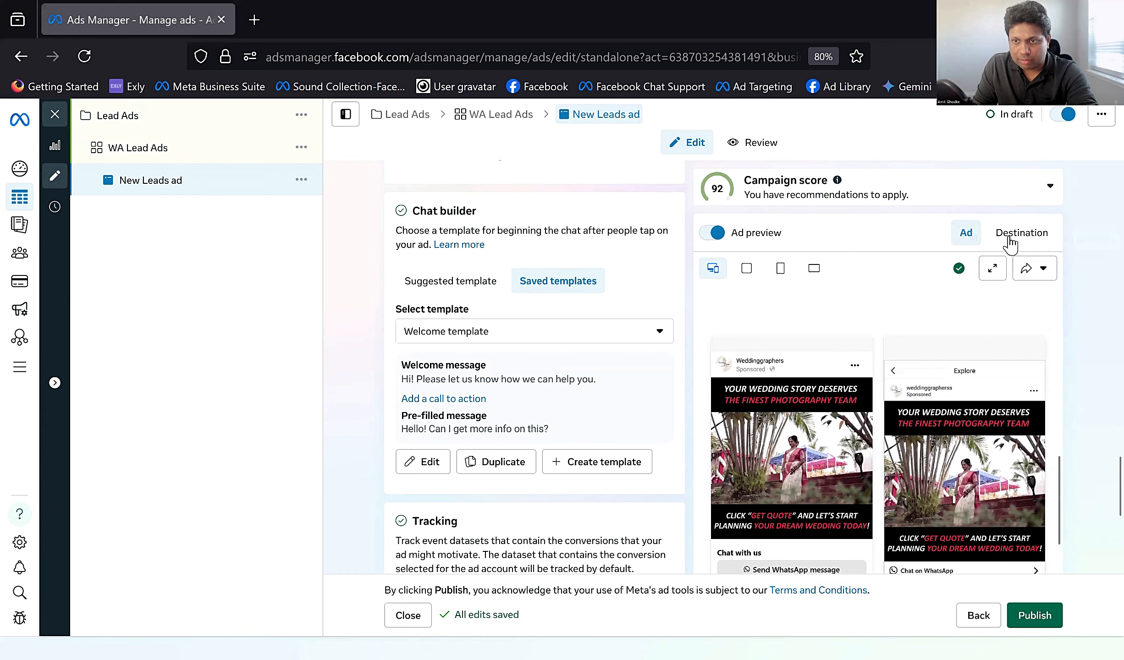
Step: Preview the ad's WhatsApp destination chat and check the tracking options
left_click(1010, 243)
scroll(840, 446, "down", 5)
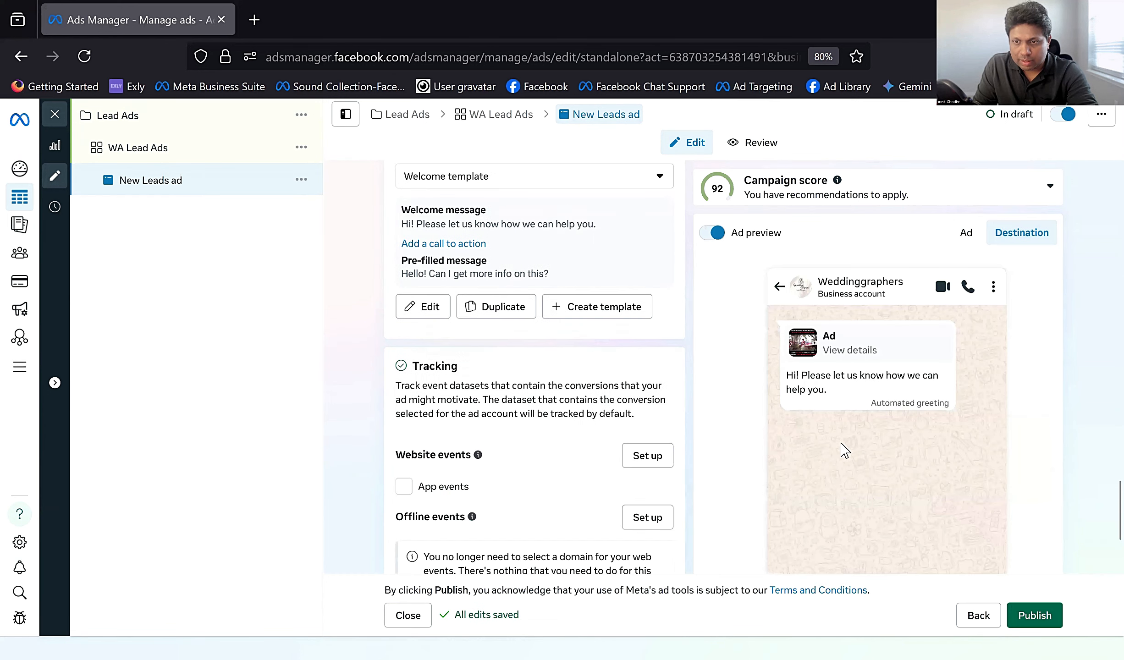
scroll(913, 445, "down", 3)
scroll(911, 446, "up", 1)
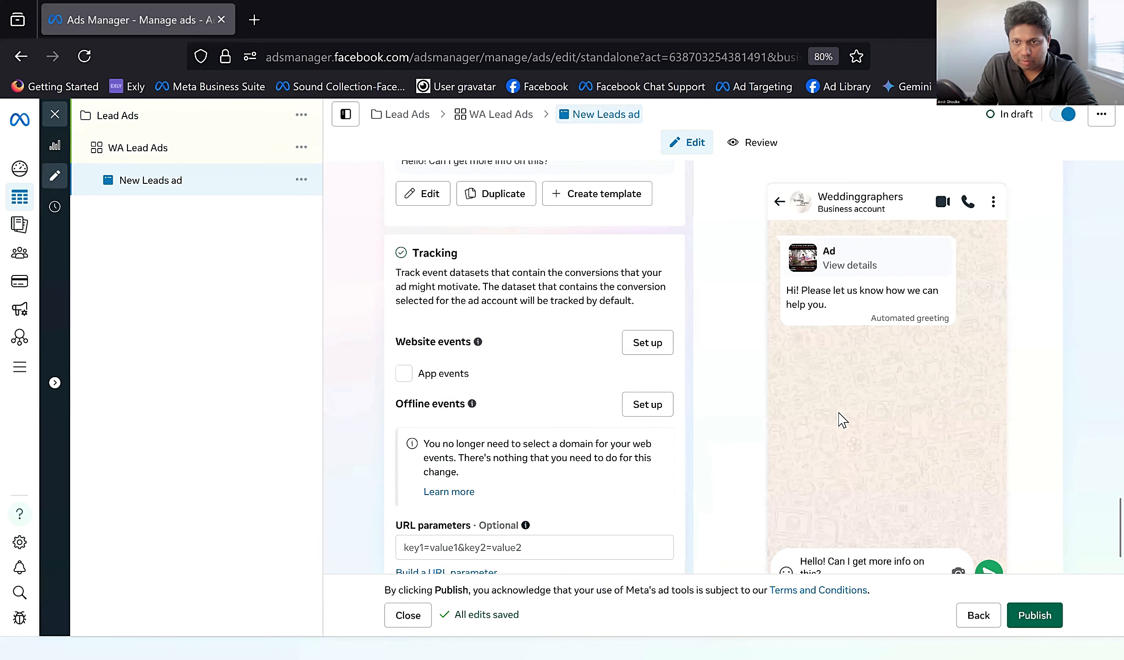
scroll(912, 395, "up", 2)
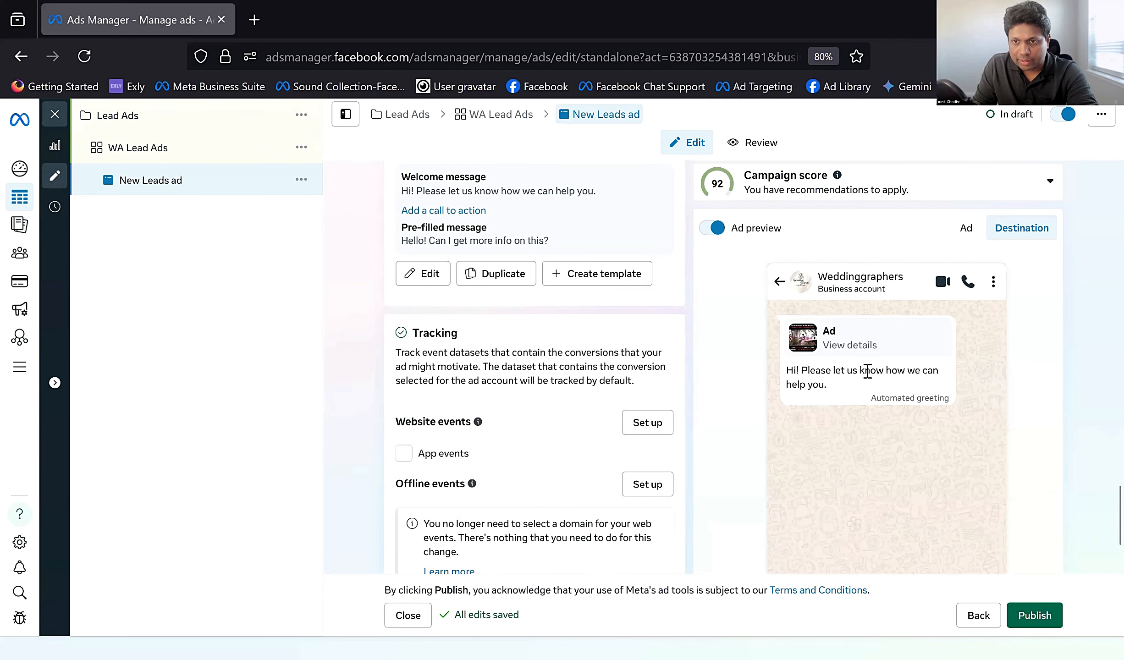
scroll(867, 371, "down", 3)
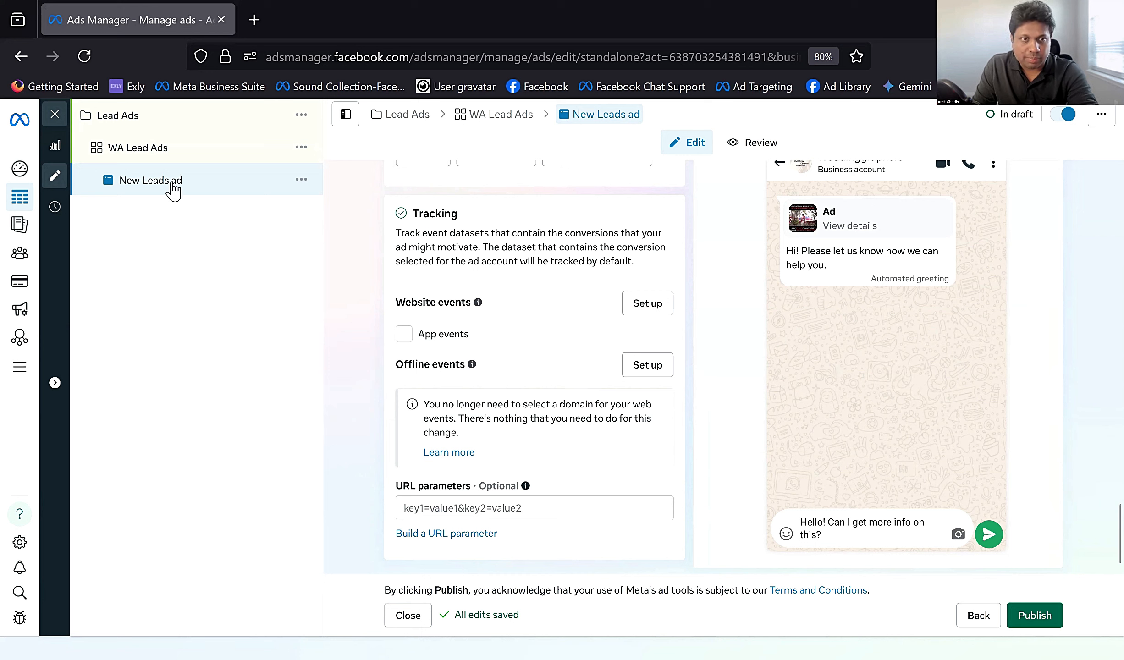
Step: Close the ad editor and compare the Wed-Ad ads by results, reach, cost per result and amount spent
left_click(52, 111)
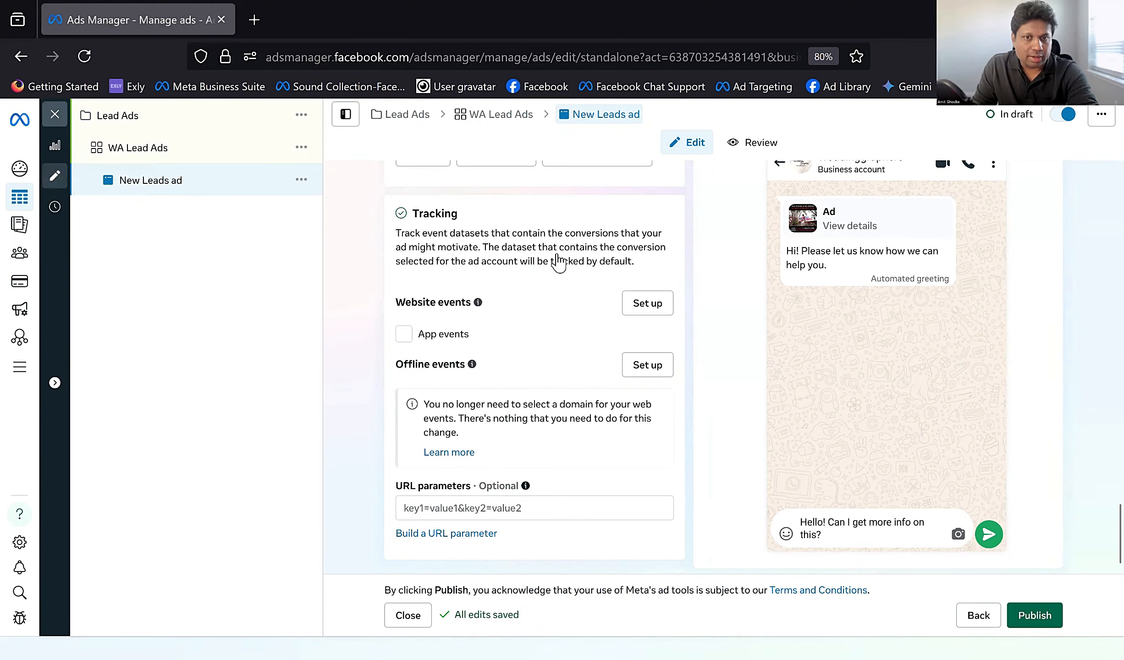
left_click(644, 362)
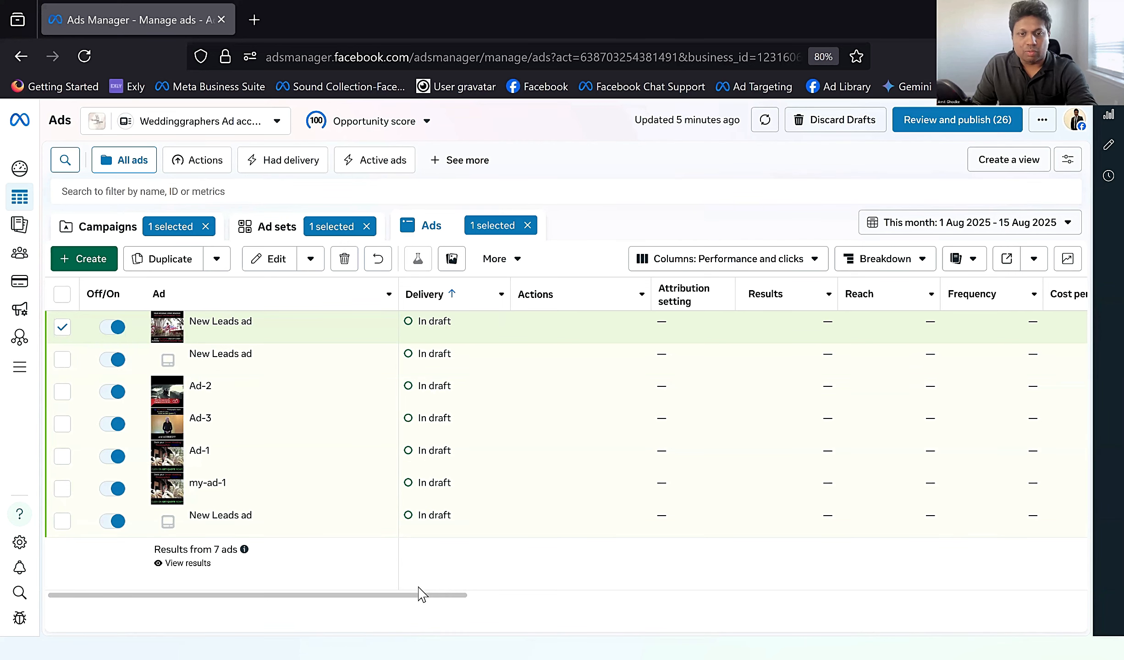
left_click_drag(418, 594, 512, 590)
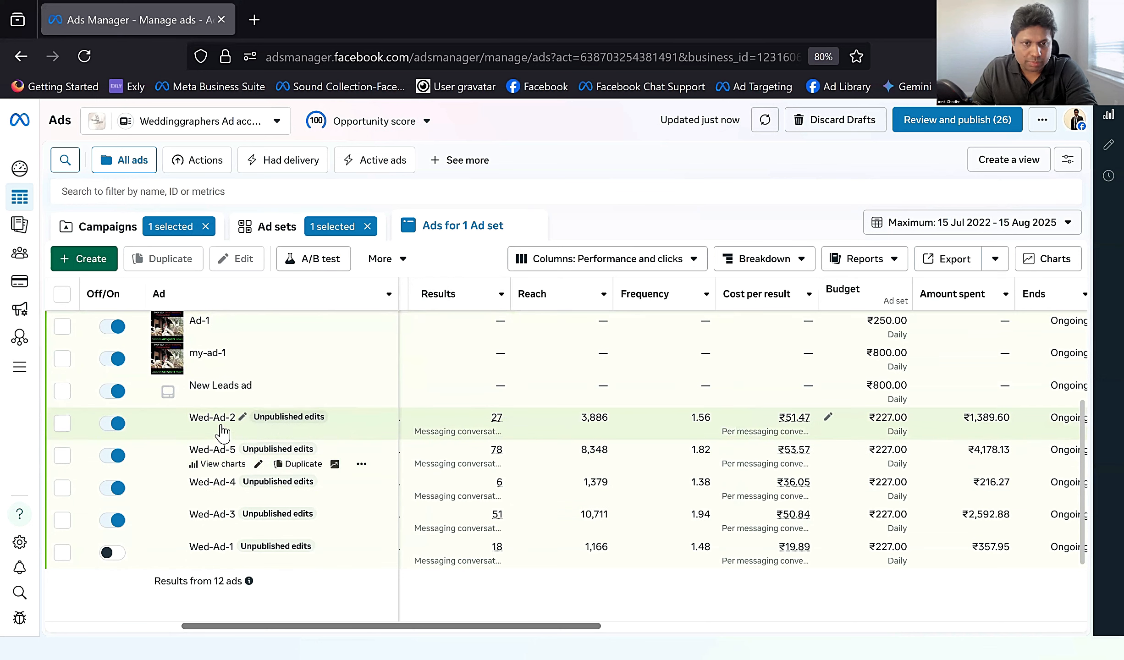
mouse_move(502, 420)
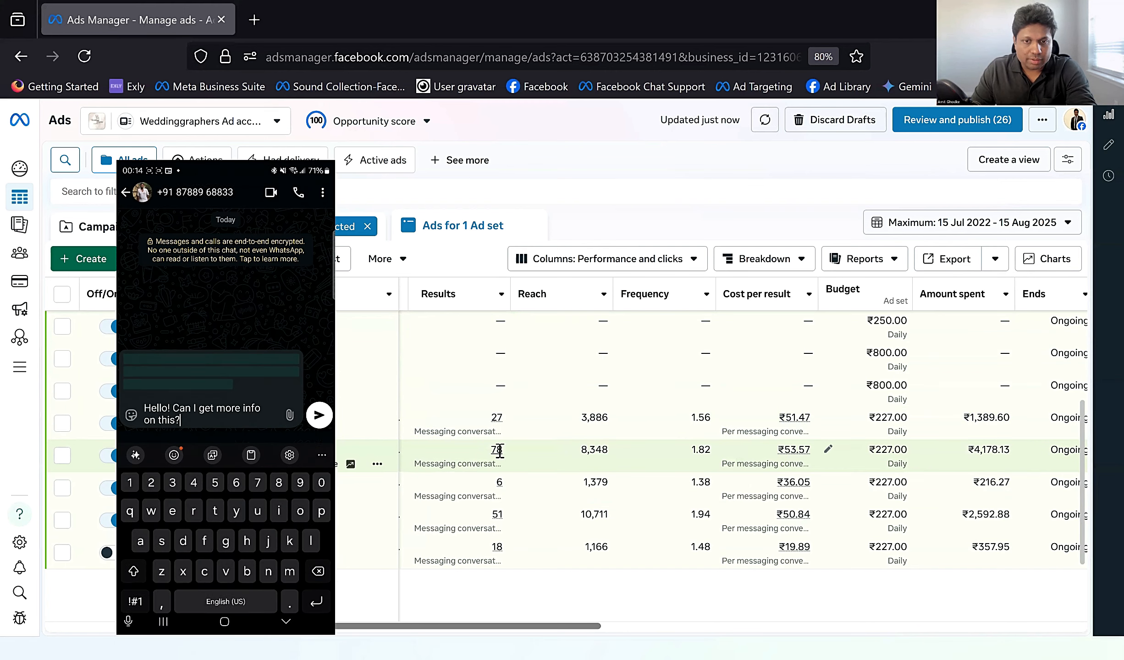
mouse_move(500, 451)
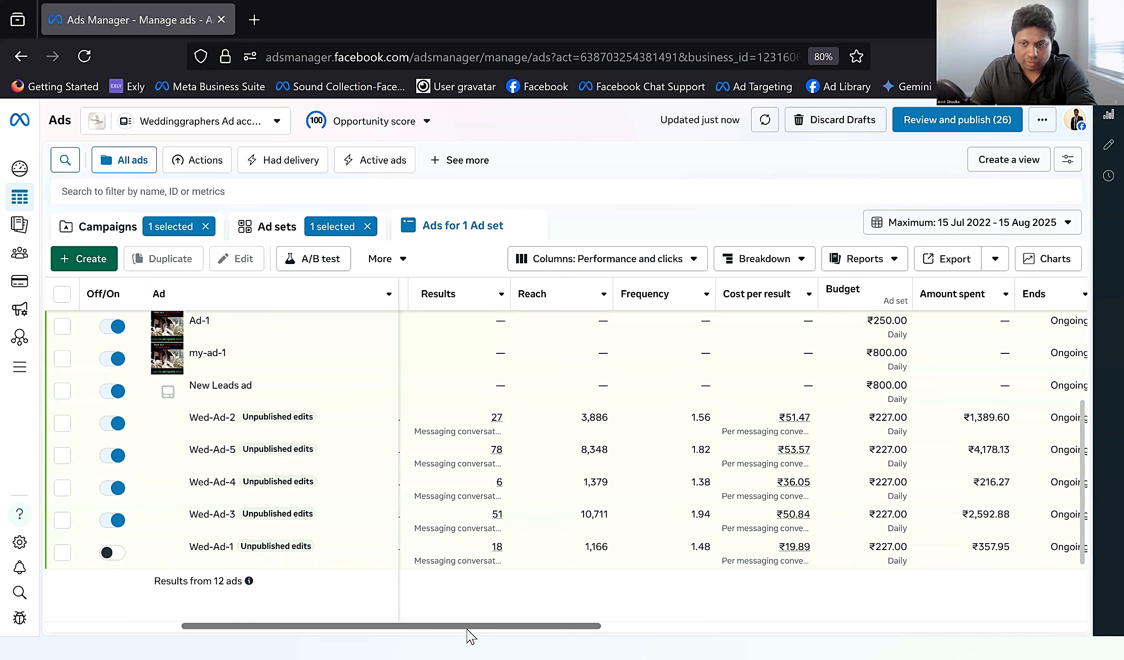
mouse_move(467, 631)
left_mouse_down()
mouse_move(548, 629)
mouse_move(485, 629)
left_mouse_up()
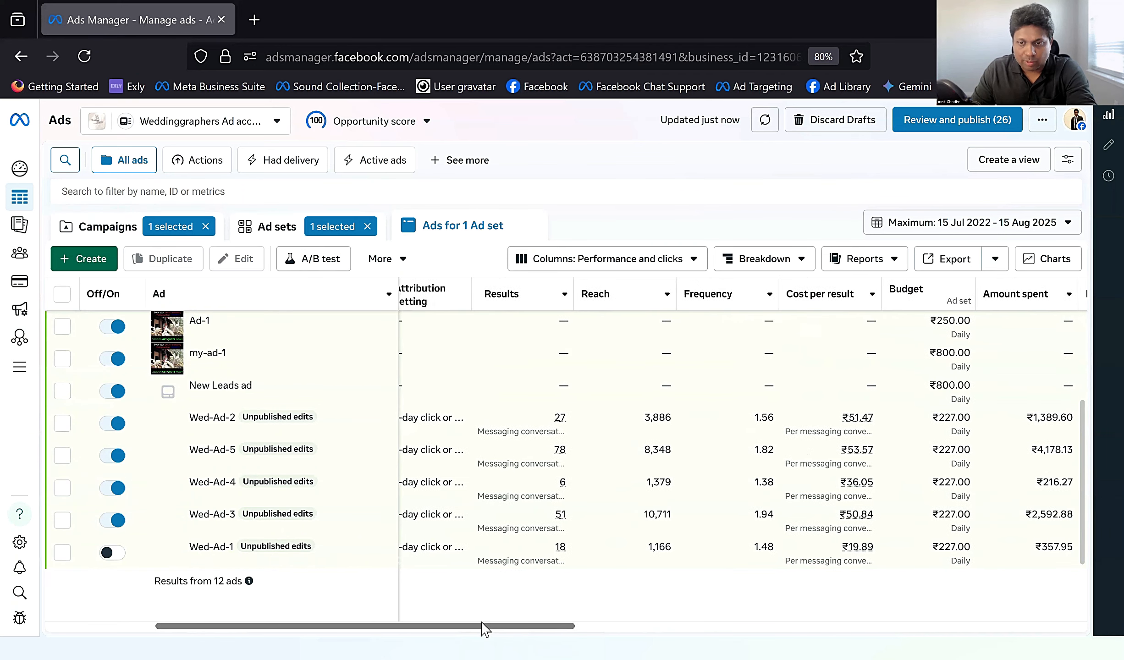